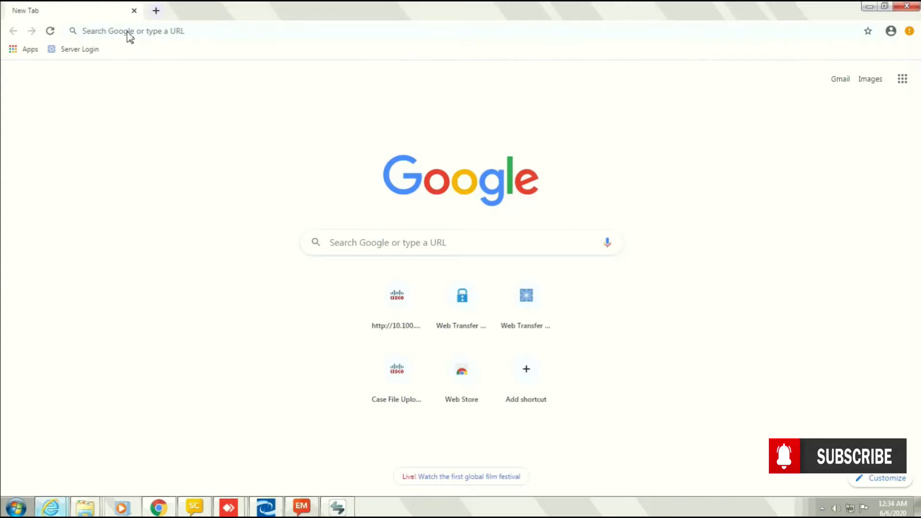
# - Open Cisco Unified Communications Manager at 10.100.6.220 and log in to its administration page with the account username and password
pyautogui.click(128, 31)
pyautogui.write('10.100')
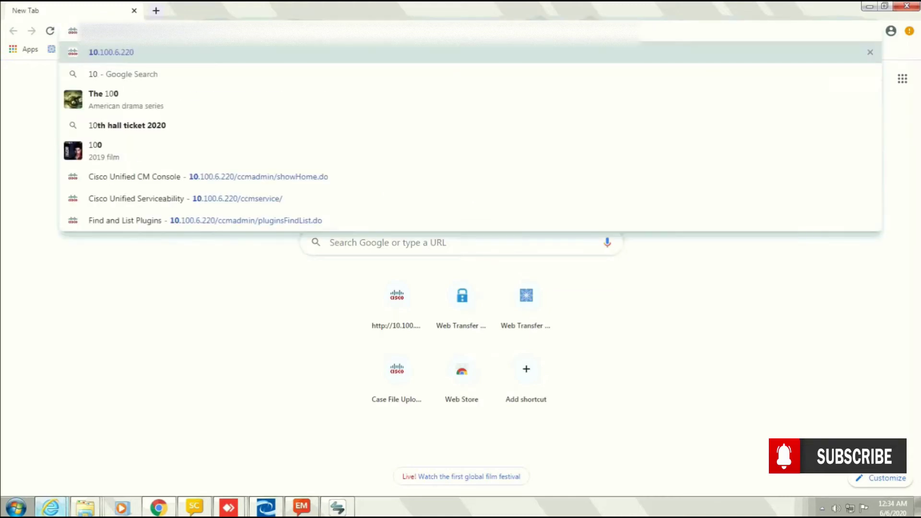
pyautogui.write('.6.220')
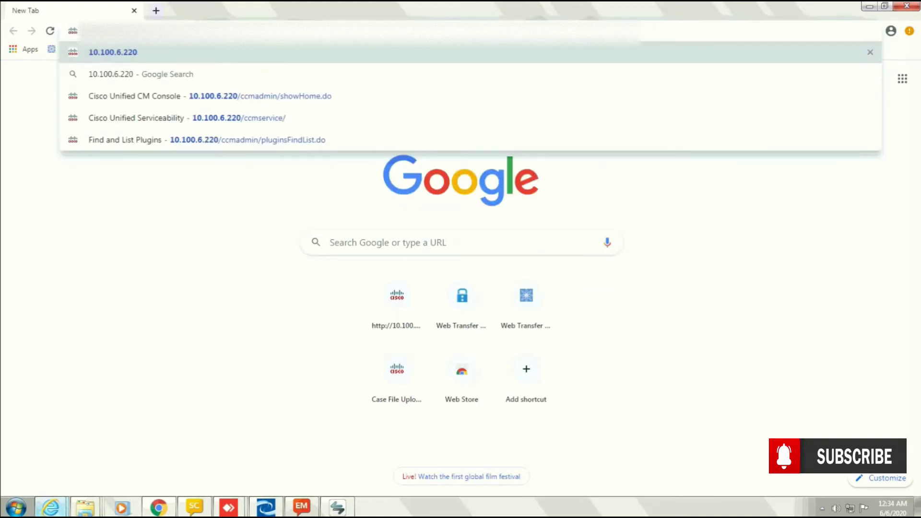
pyautogui.press('Return')
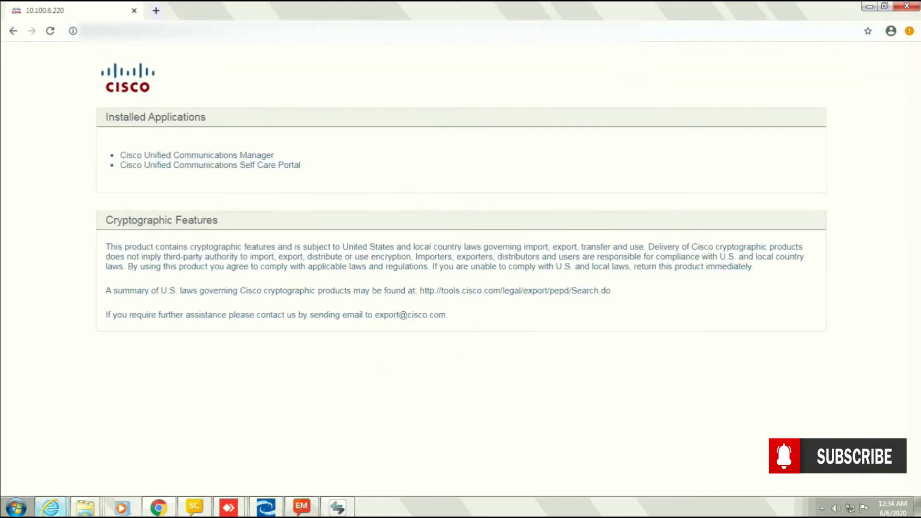
pyautogui.click(183, 155)
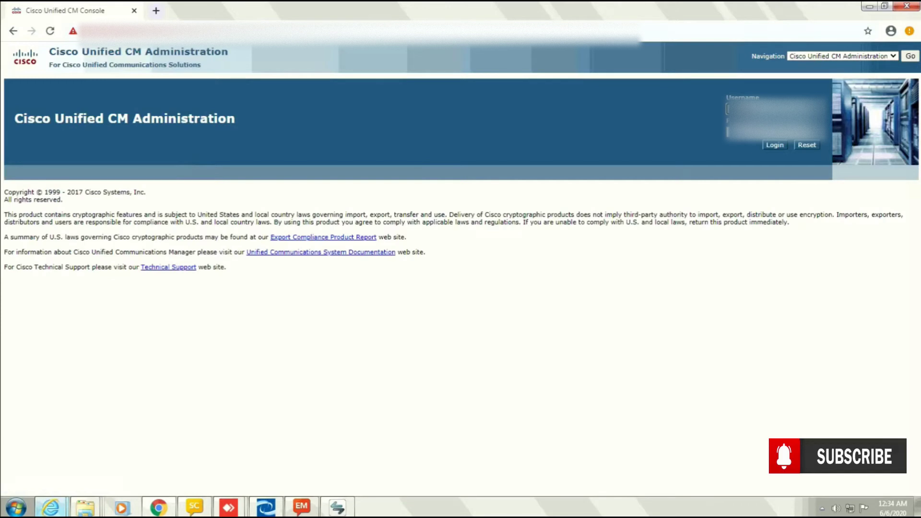
pyautogui.click(767, 132)
pyautogui.press('Return')
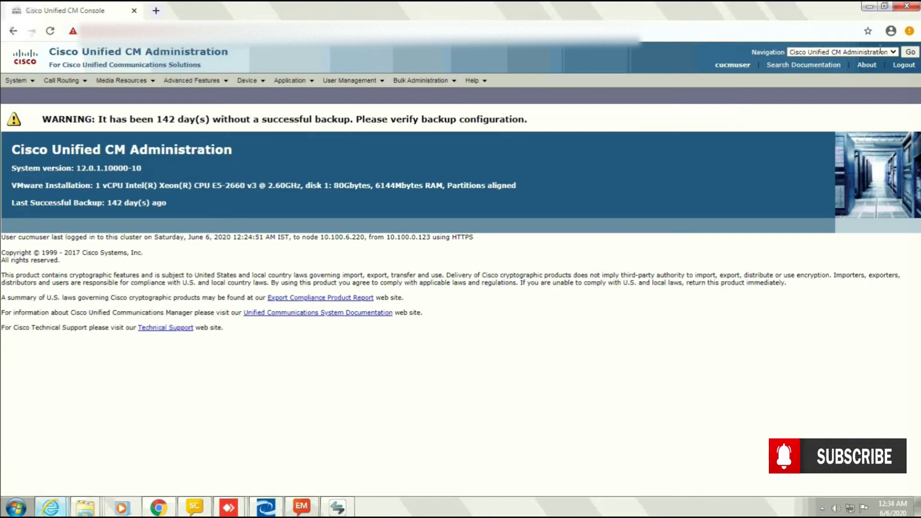
# - Switch to Cisco Unified Serviceability and open the Trace Configuration page
pyautogui.click(894, 53)
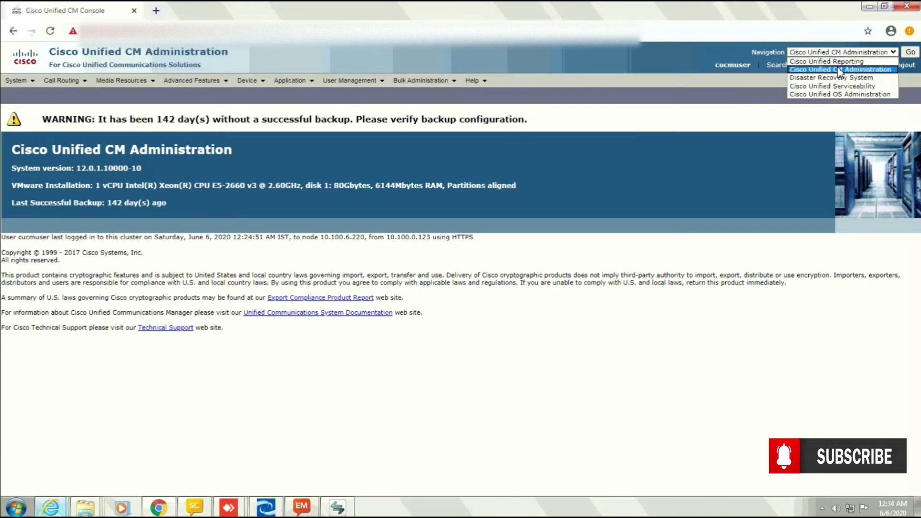
pyautogui.click(829, 86)
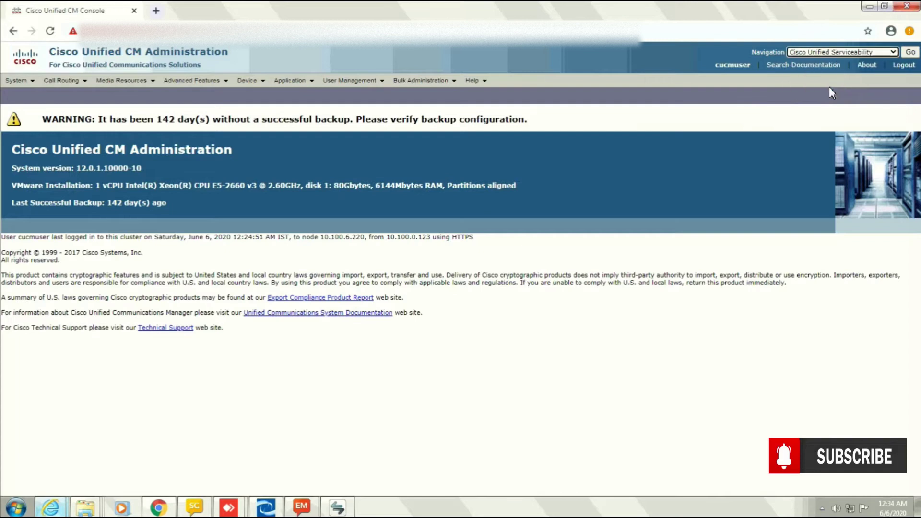
pyautogui.click(909, 56)
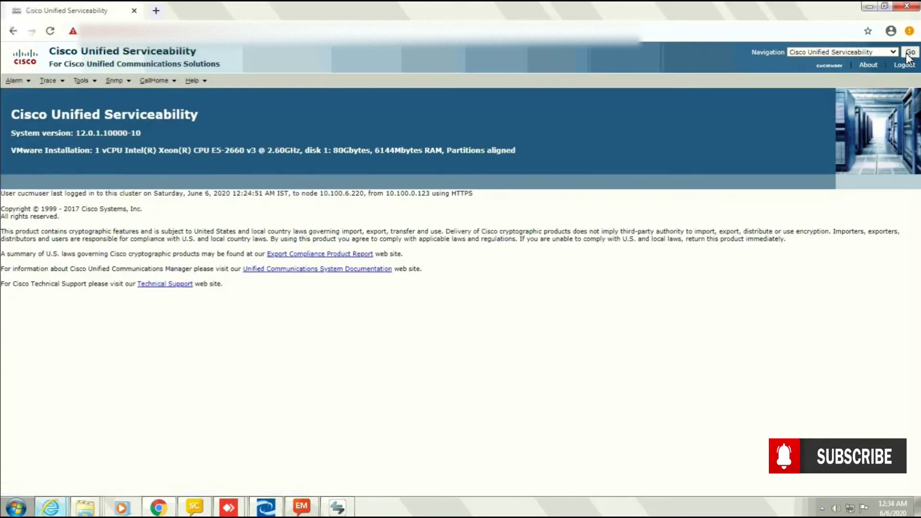
pyautogui.moveTo(57, 86)
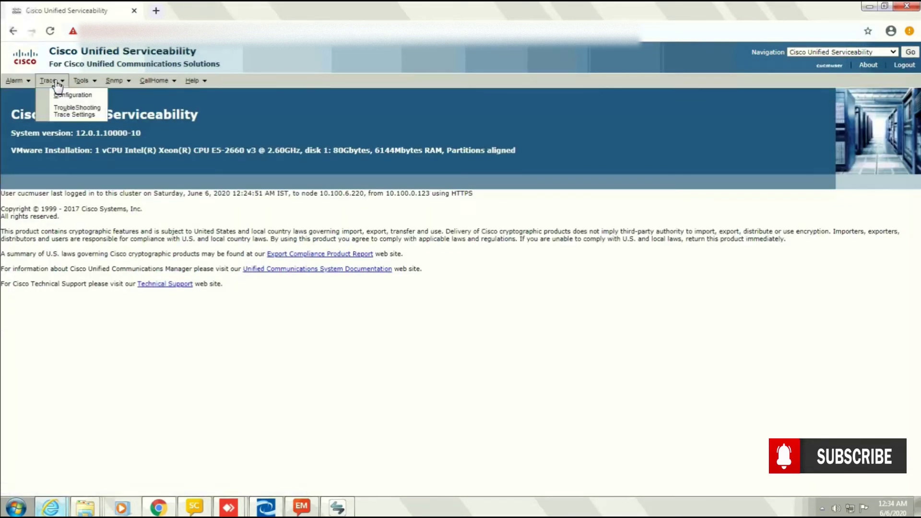
pyautogui.click(61, 99)
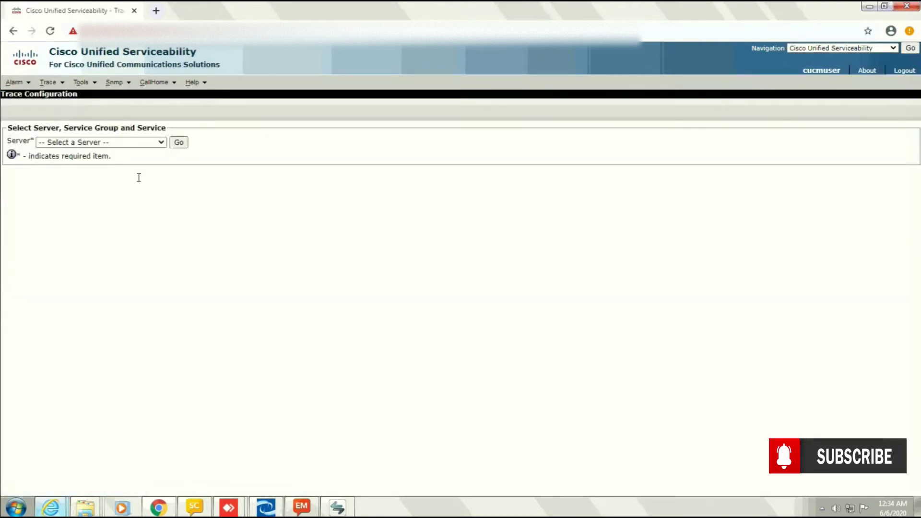
# - Load the trace configuration for server 10.100.6.220, service group CM Services and service Cisco CallManager
pyautogui.click(160, 142)
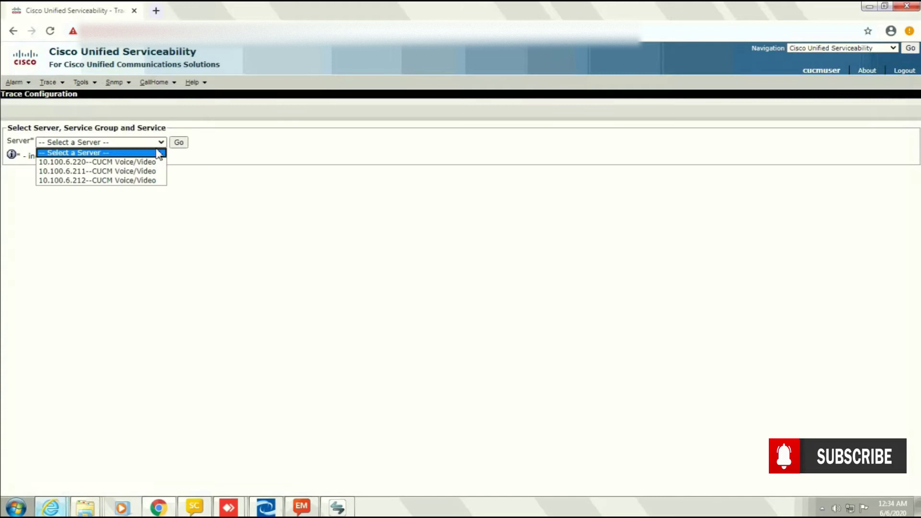
pyautogui.click(146, 163)
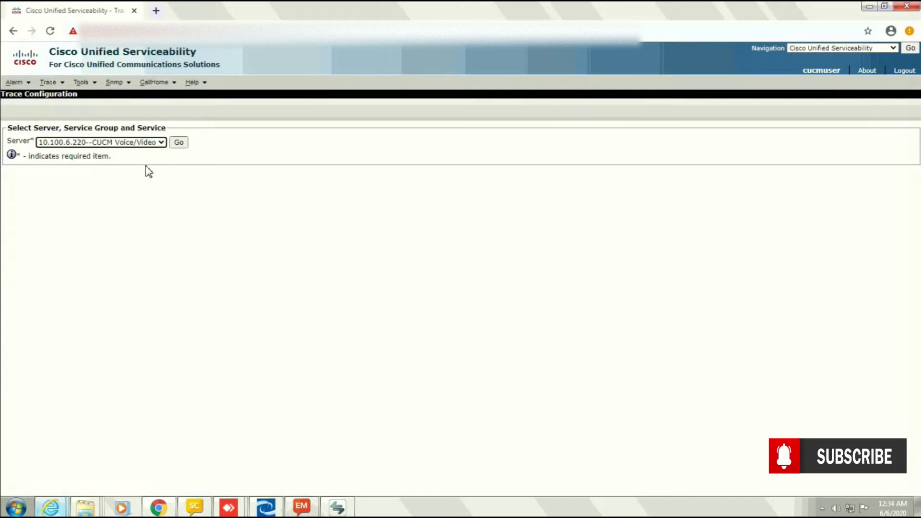
pyautogui.click(181, 146)
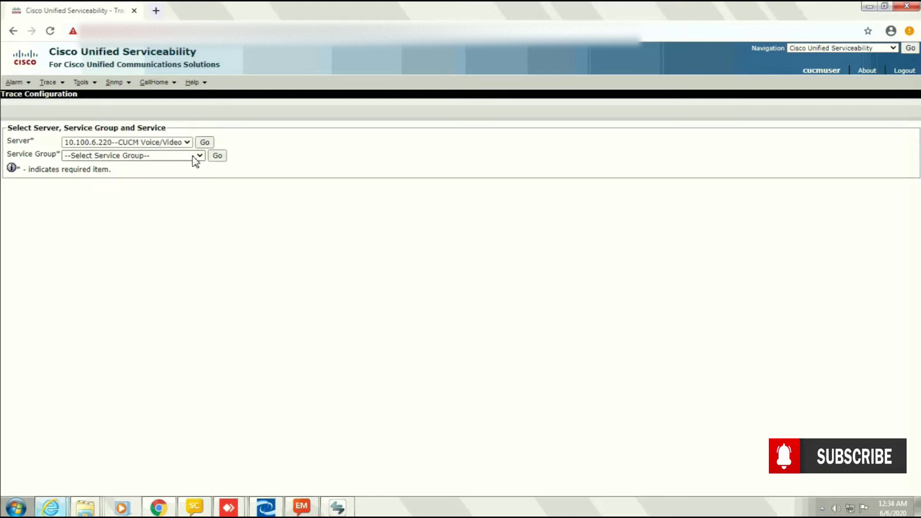
pyautogui.click(193, 156)
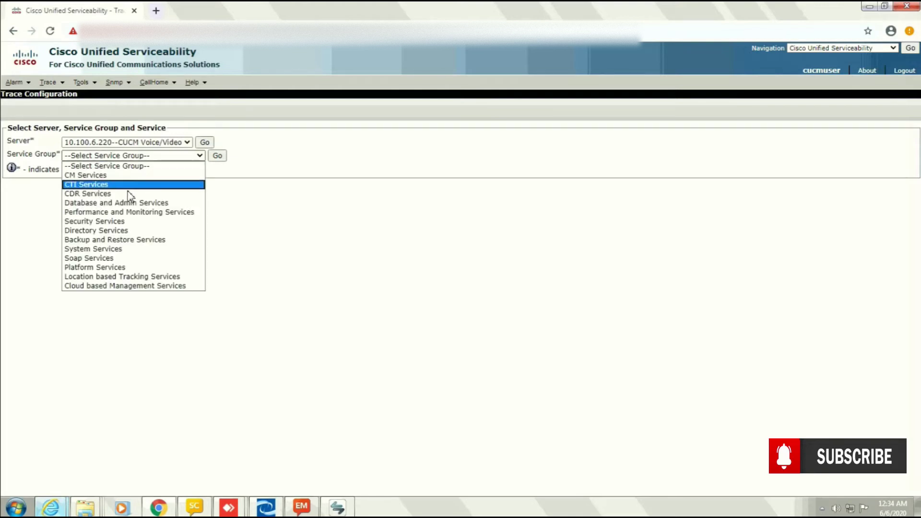
pyautogui.click(111, 176)
pyautogui.click(217, 156)
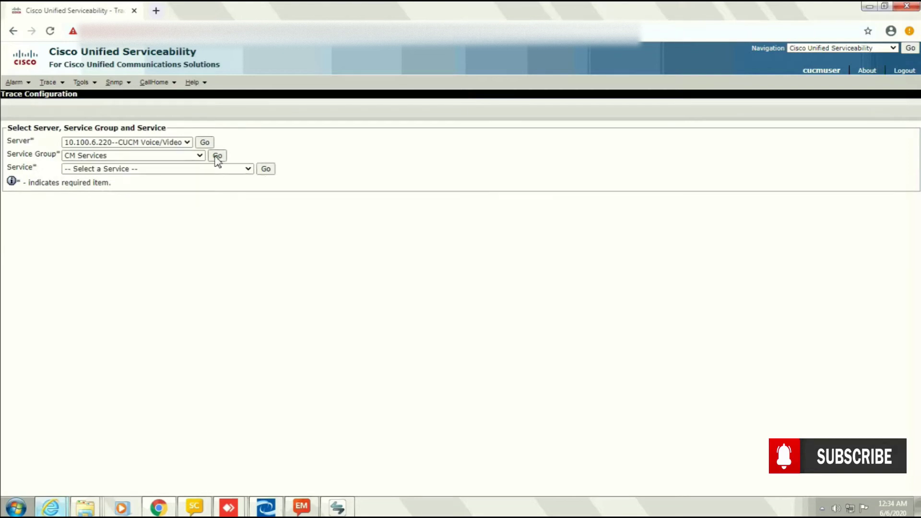
pyautogui.click(245, 170)
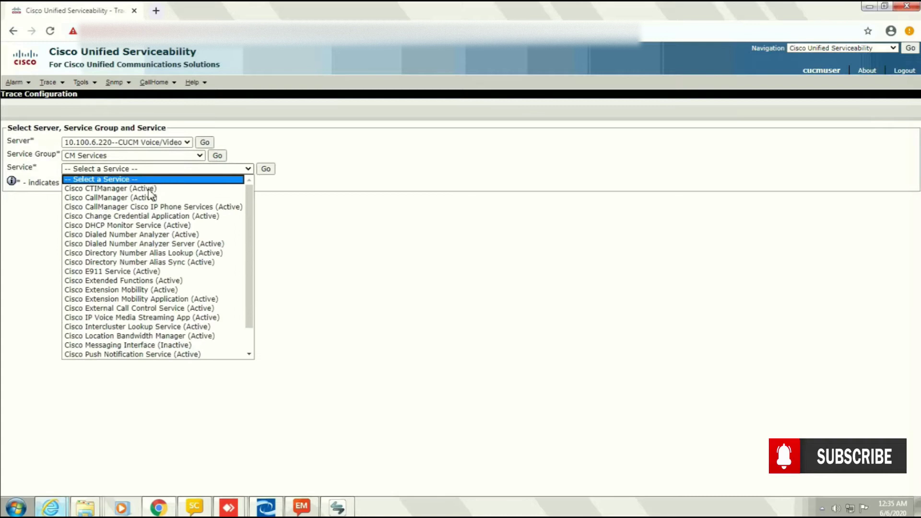
pyautogui.click(134, 198)
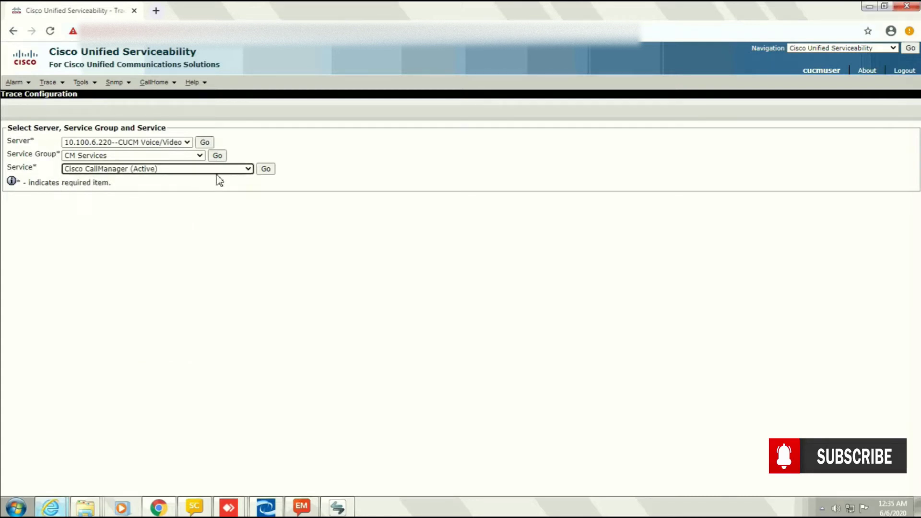
pyautogui.click(265, 169)
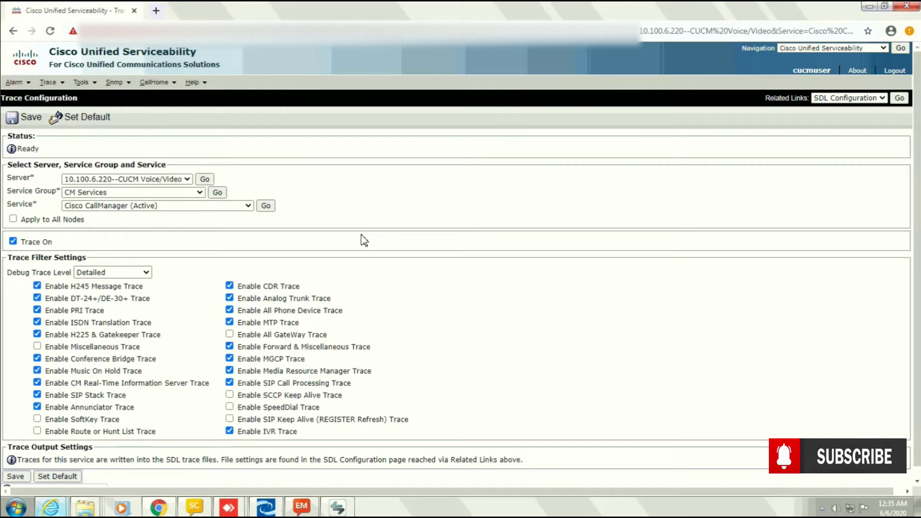
# - Save the Cisco CallManager trace configuration with the Detailed debug trace level and log out of Serviceability
pyautogui.scroll(-1, 364, 240)
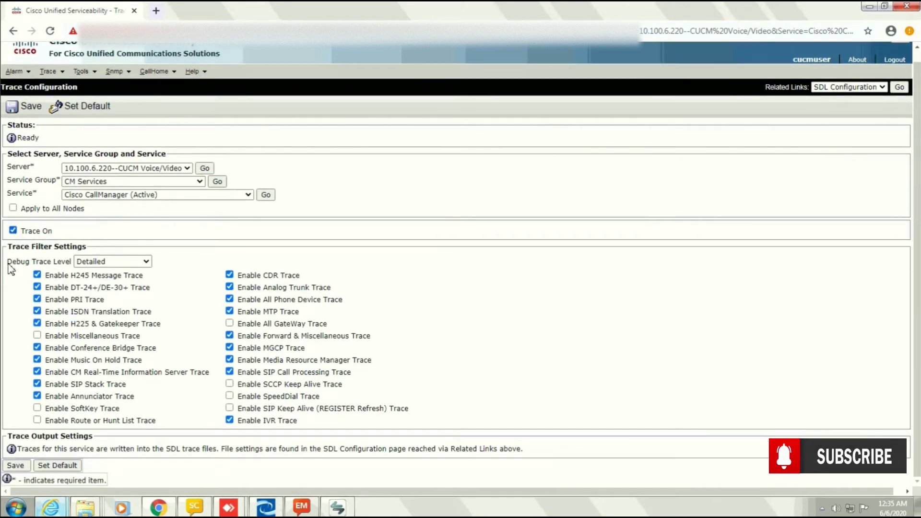
pyautogui.moveTo(7, 261); pyautogui.dragTo(99, 266)
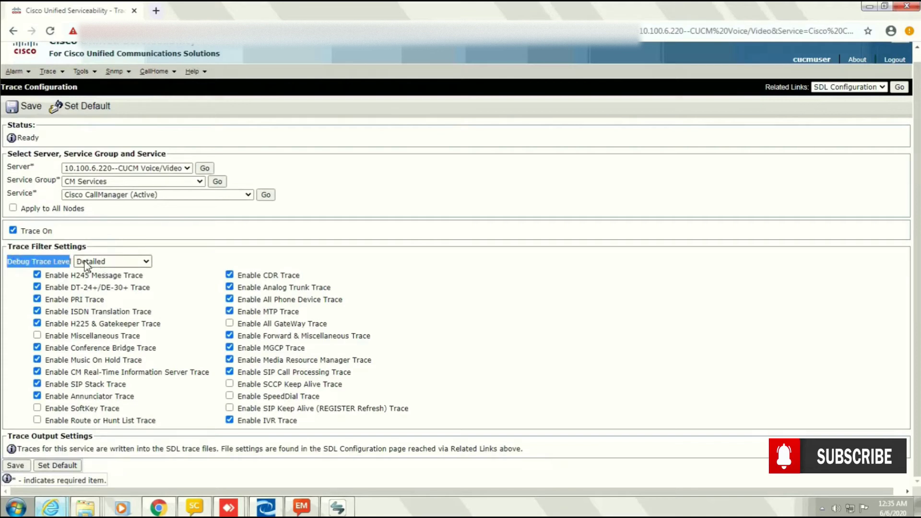
pyautogui.click(511, 271)
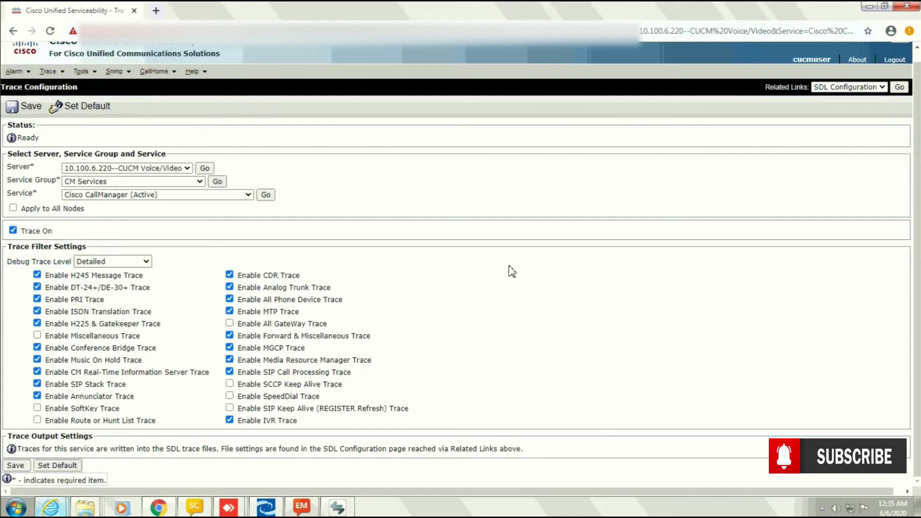
pyautogui.click(16, 465)
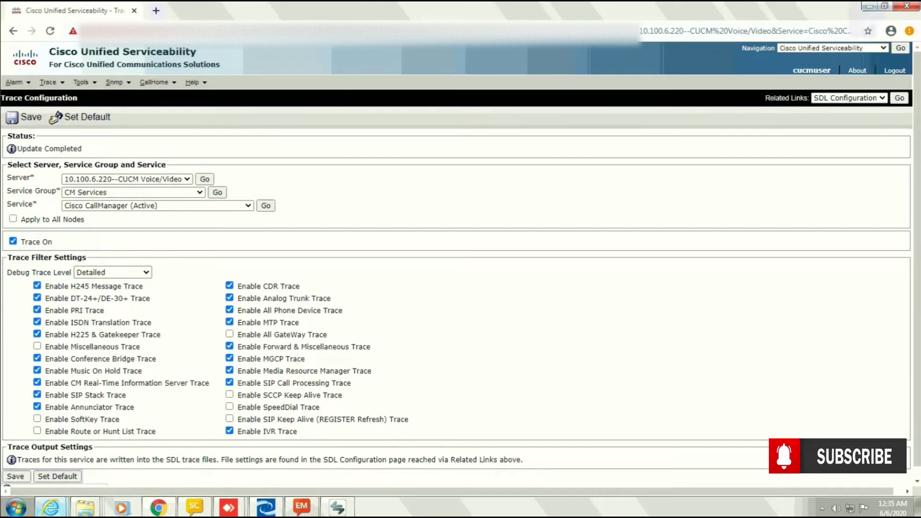
pyautogui.click(897, 72)
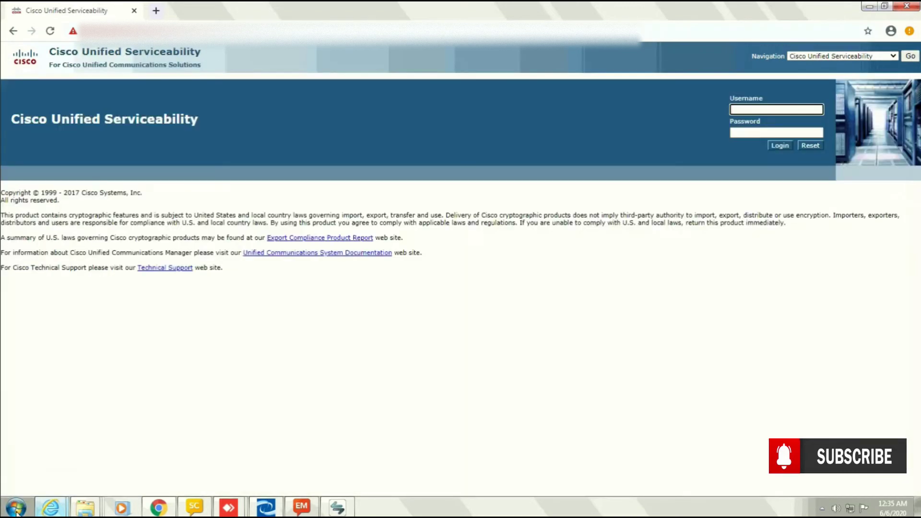
# - Launch Cisco Unified Real-Time Monitoring Tool 12.0, log in to the host with the username and password, and load the Default configuration
pyautogui.click(16, 509)
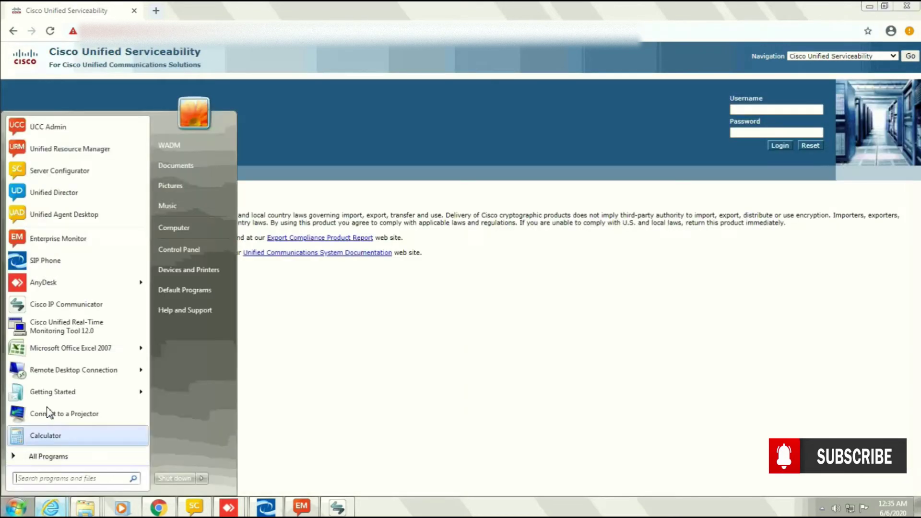
pyautogui.click(60, 331)
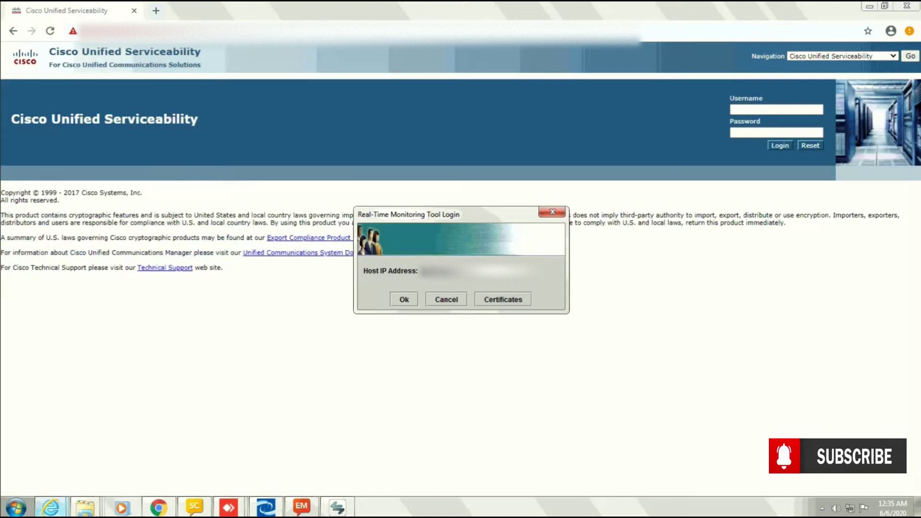
pyautogui.press('Return')
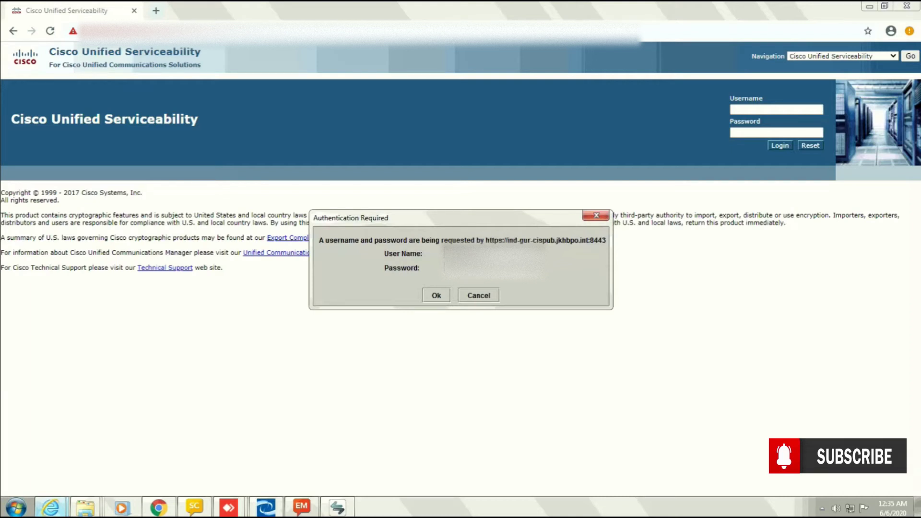
pyautogui.press('Return')
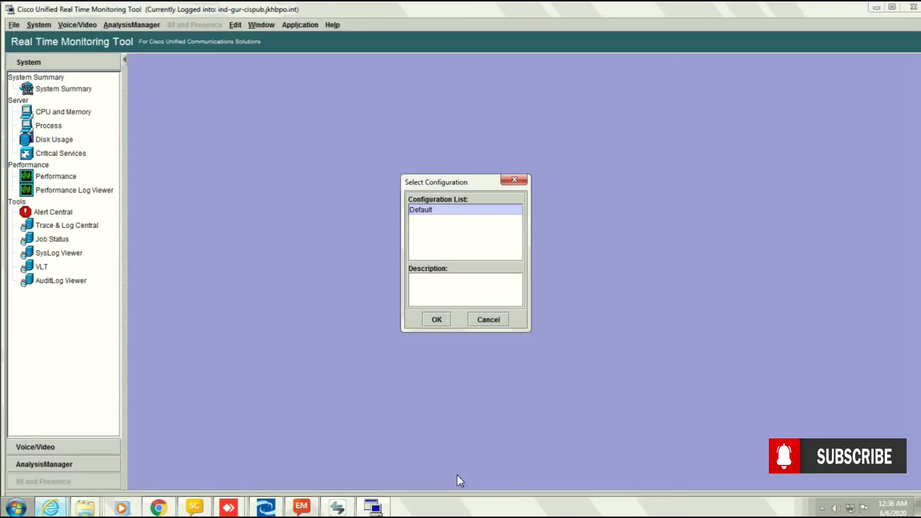
pyautogui.click(437, 320)
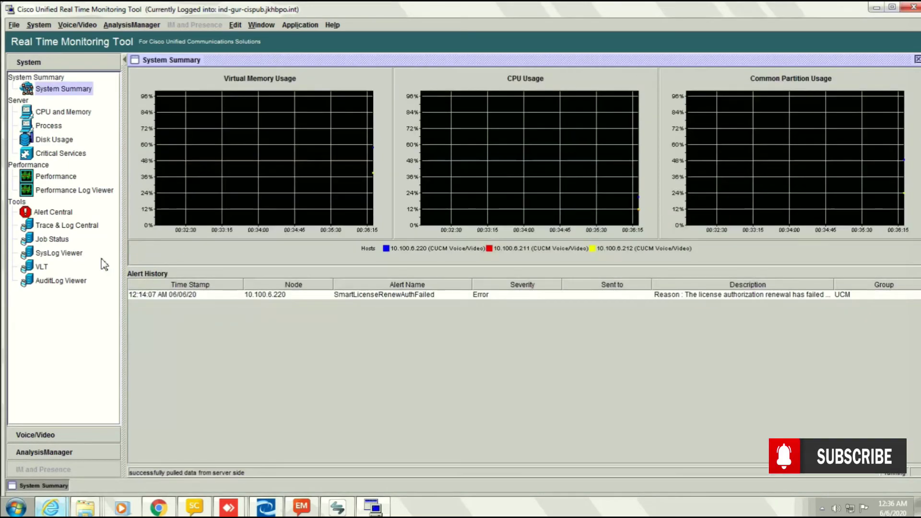
# - Open the Collect Files wizard in Trace & Log Central
pyautogui.click(66, 227)
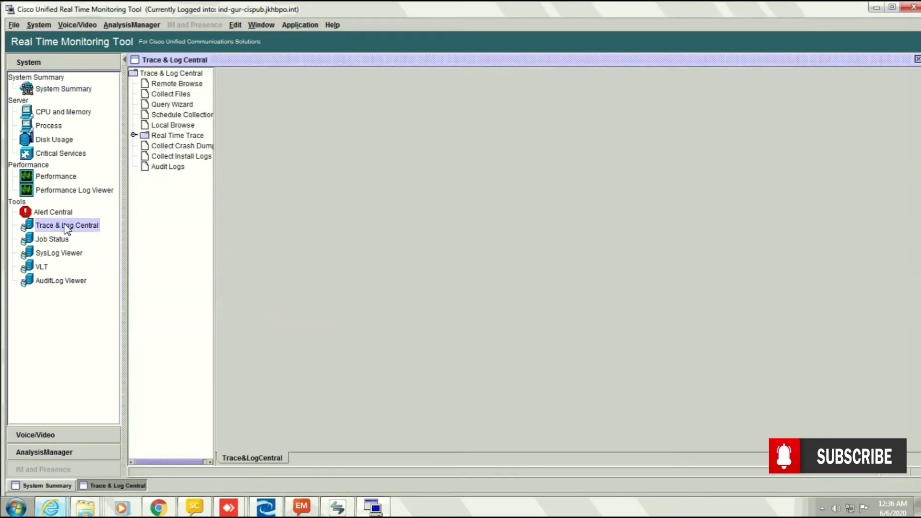
pyautogui.click(159, 74)
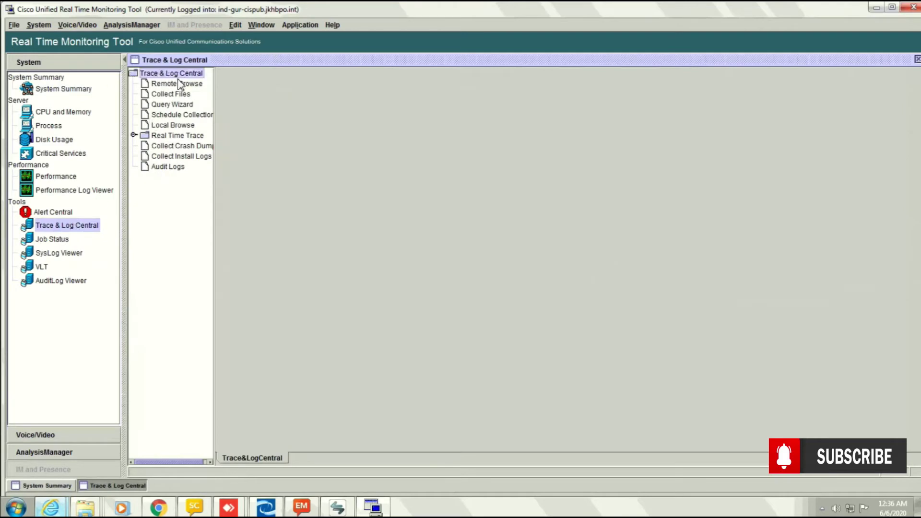
pyautogui.click(168, 95)
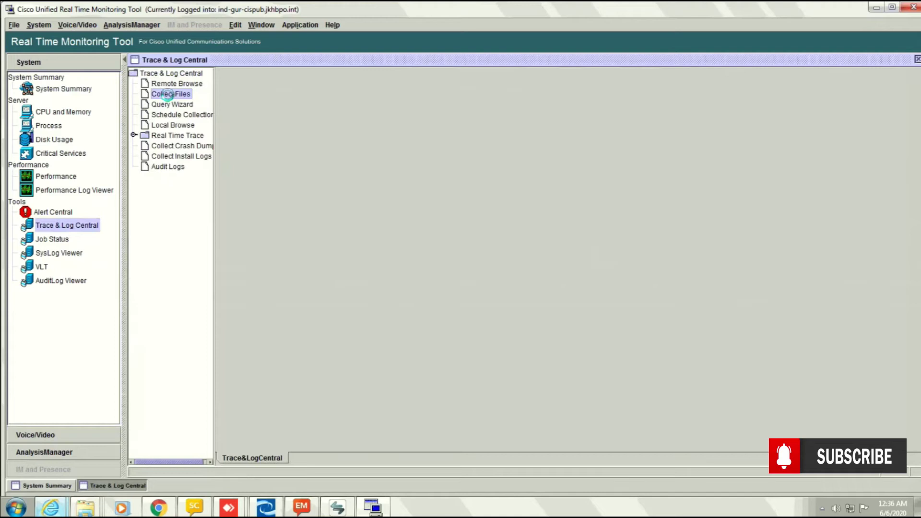
pyautogui.doubleClick(168, 94)
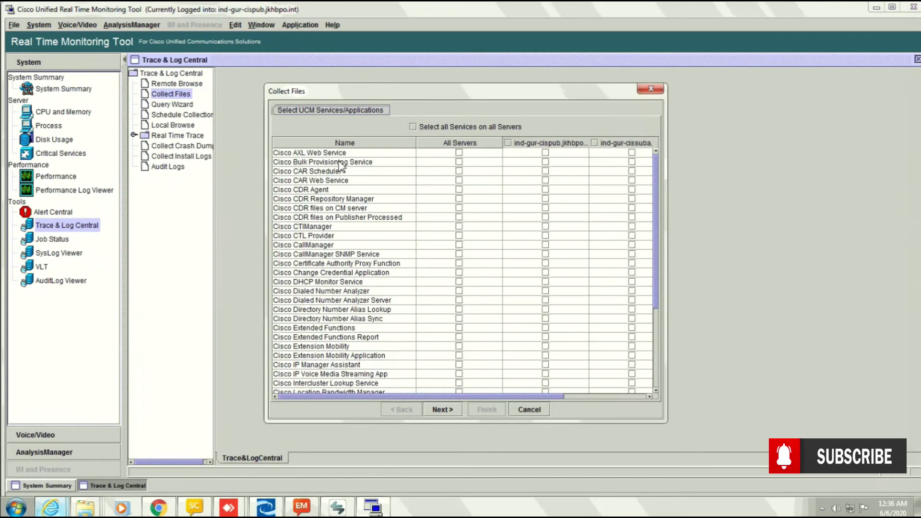
# - Select Cisco CallManager and Cisco CTIManager on all servers for collection and proceed to the system services selection
pyautogui.click(459, 245)
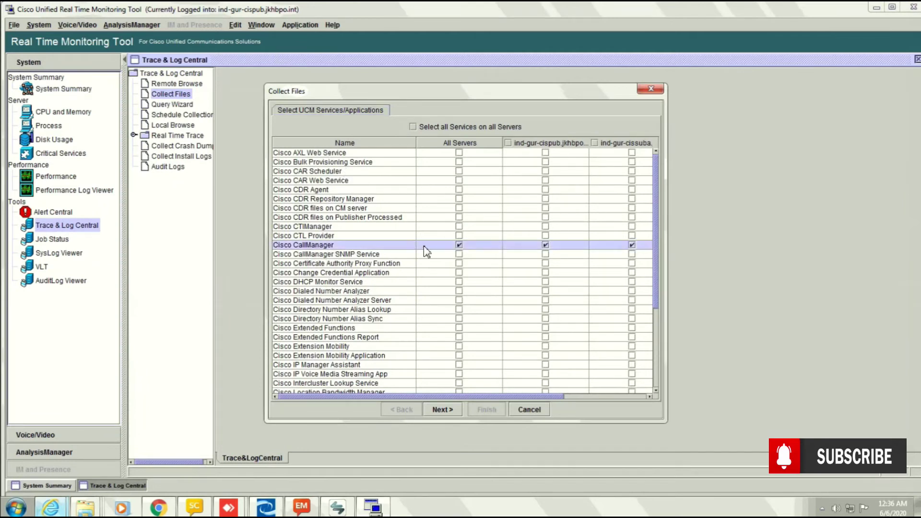
pyautogui.click(459, 227)
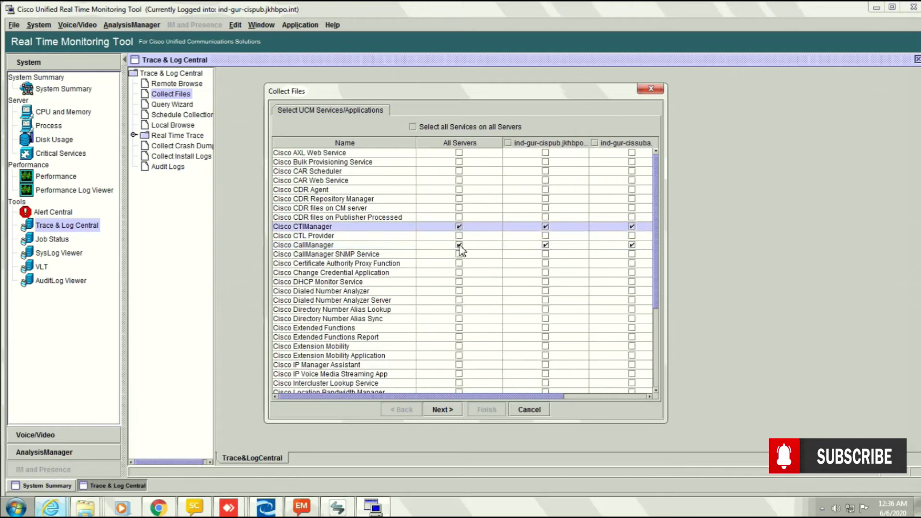
pyautogui.click(441, 410)
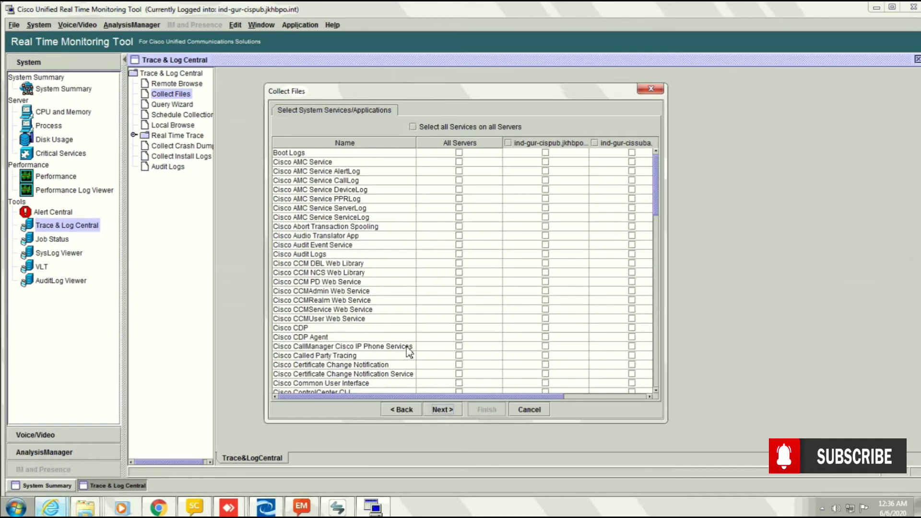
# - Look through the system services and applications available for collection in the Collect Files wizard
pyautogui.scroll(-2, 409, 351)
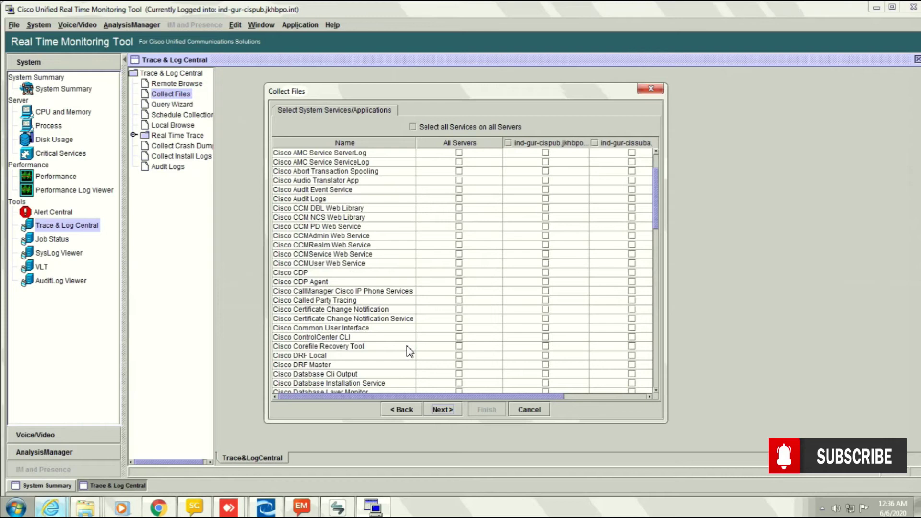
pyautogui.click(429, 300)
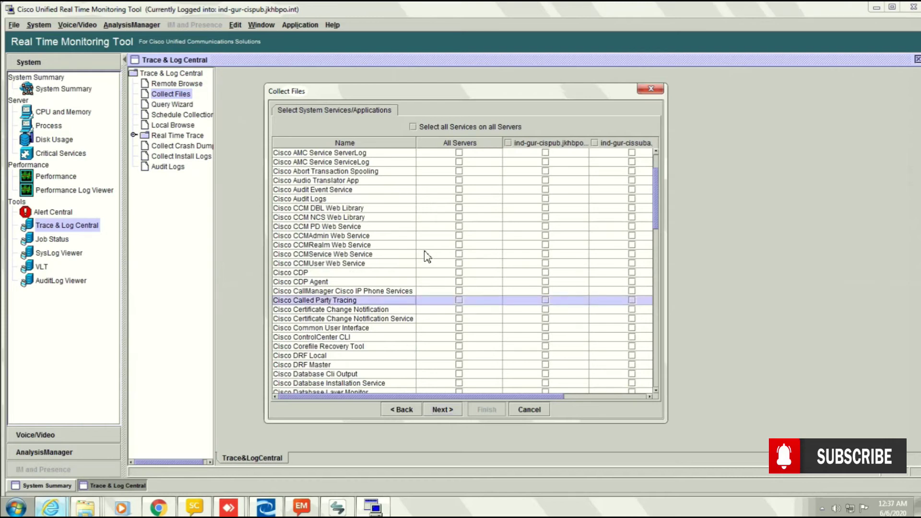
pyautogui.scroll(-1, 411, 299)
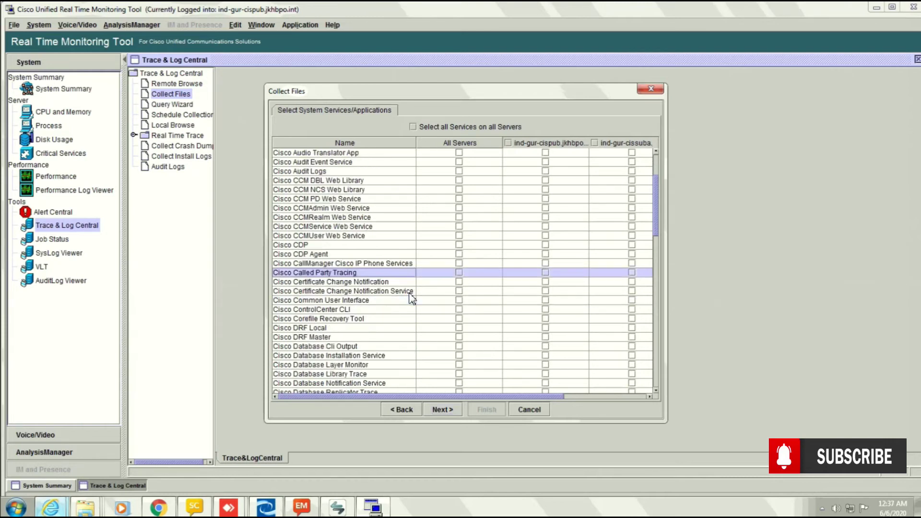
pyautogui.scroll(-1, 412, 298)
pyautogui.scroll(-4, 411, 298)
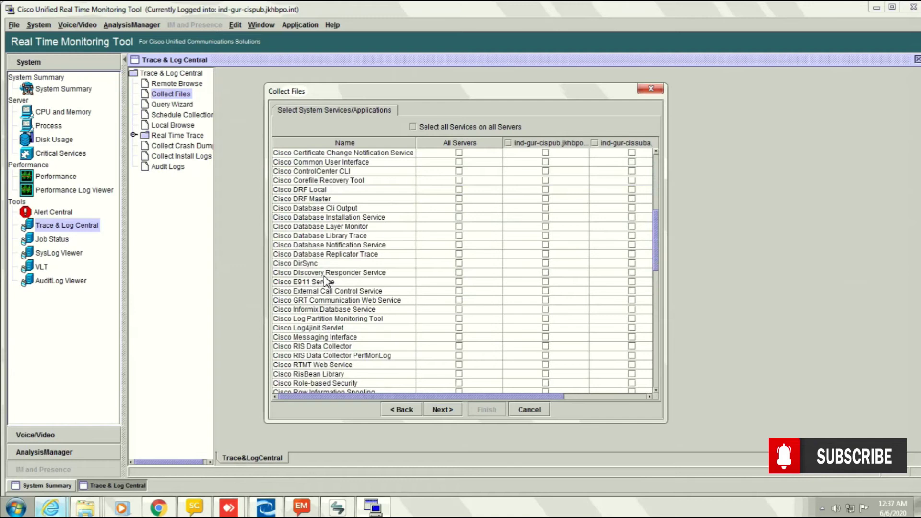
pyautogui.scroll(-1, 326, 280)
pyautogui.scroll(-1, 326, 281)
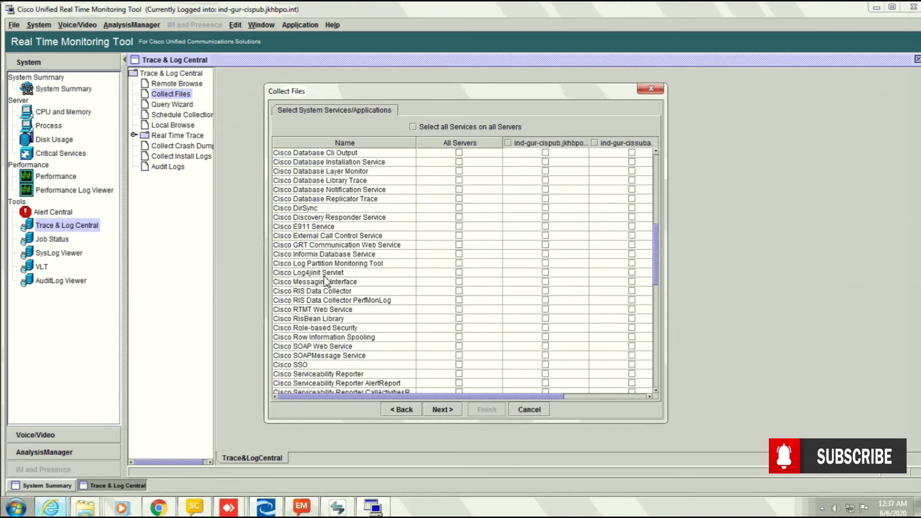
pyautogui.scroll(-1, 325, 280)
pyautogui.scroll(11, 326, 280)
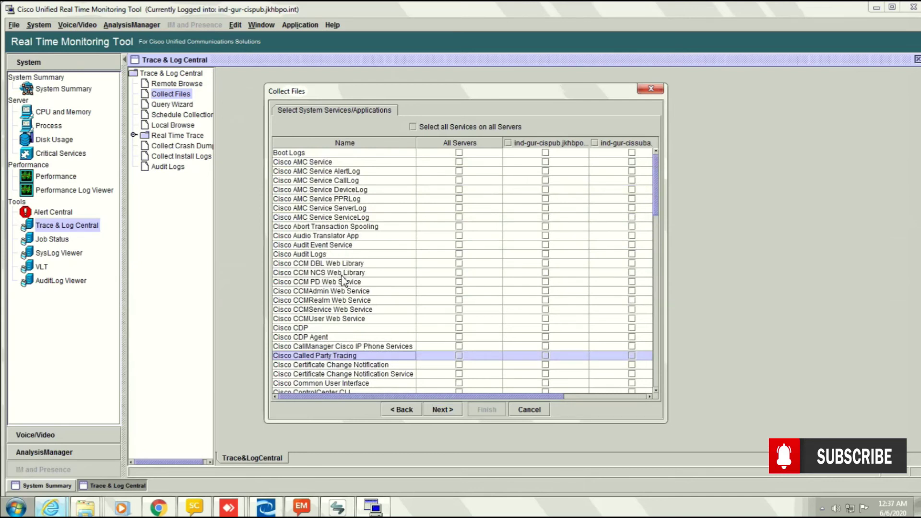
# - Select Event Viewer-System Log and Event Viewer-Application Log on all servers and proceed to the collection file options
pyautogui.scroll(-2, 346, 287)
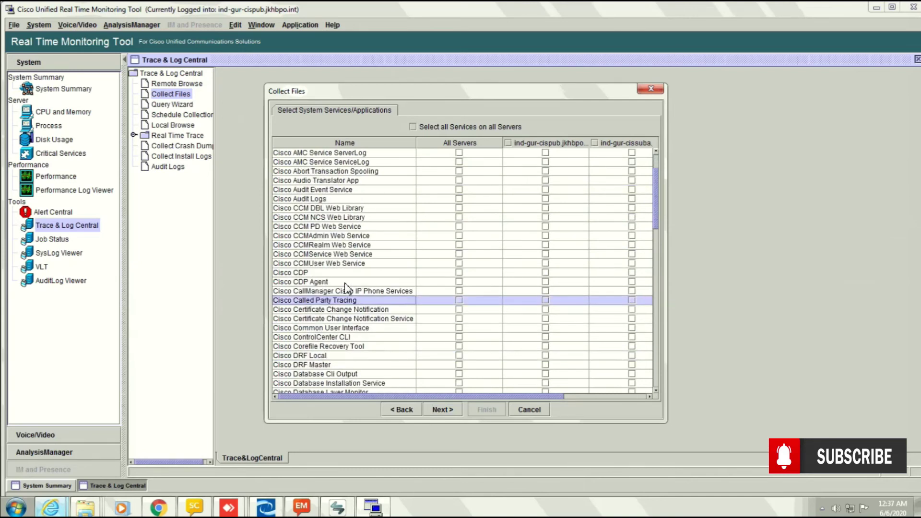
pyautogui.scroll(-2, 345, 287)
pyautogui.scroll(-2, 346, 287)
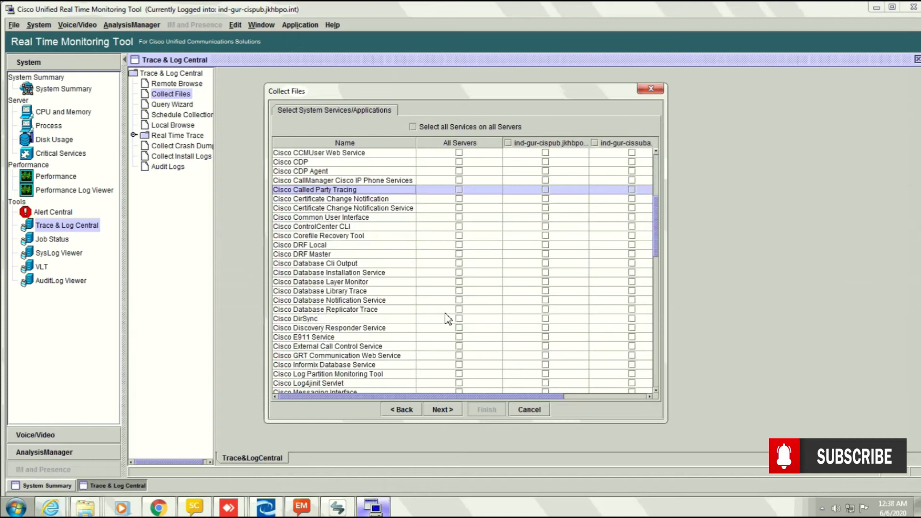
pyautogui.scroll(-3, 664, 237)
pyautogui.scroll(-20, 660, 293)
pyautogui.scroll(-2, 658, 358)
pyautogui.scroll(4, 654, 349)
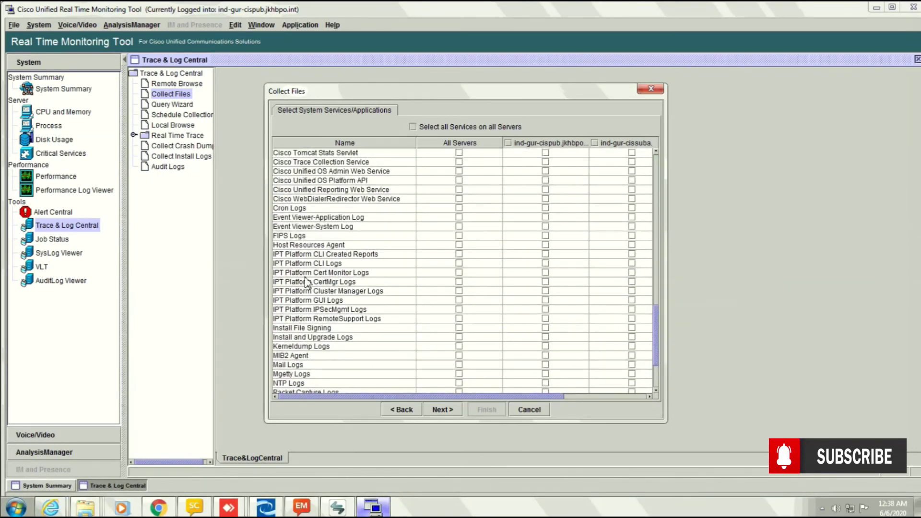
pyautogui.click(459, 226)
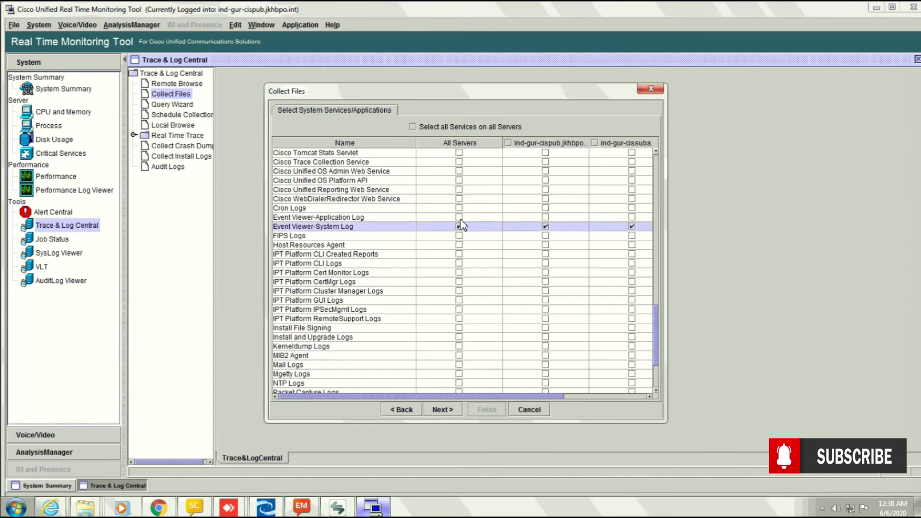
pyautogui.click(459, 217)
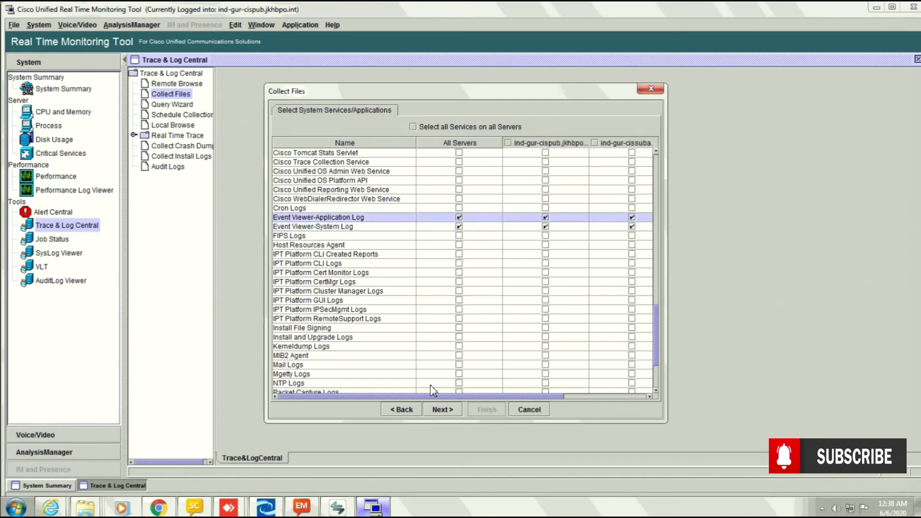
pyautogui.click(437, 410)
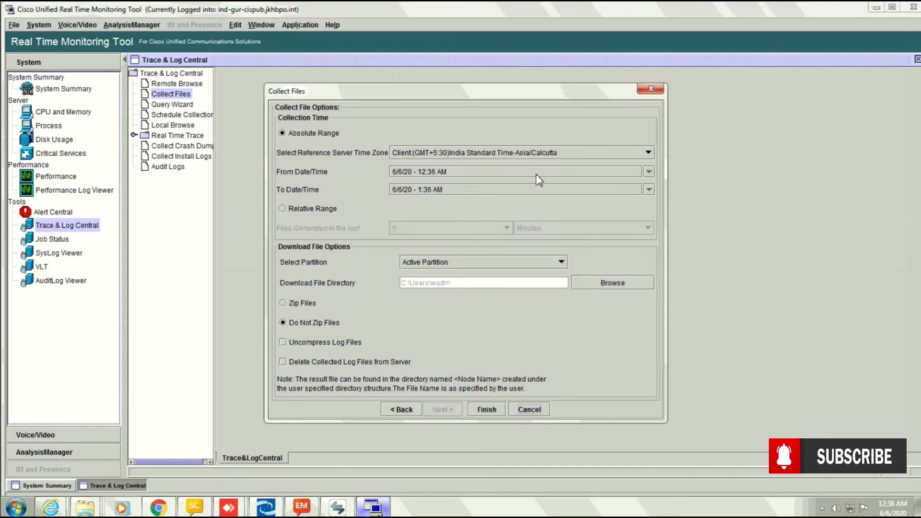
# - Set a relative collection range covering files generated in the last 8 minutes and choose to zip the files
pyautogui.click(282, 208)
pyautogui.click(410, 228)
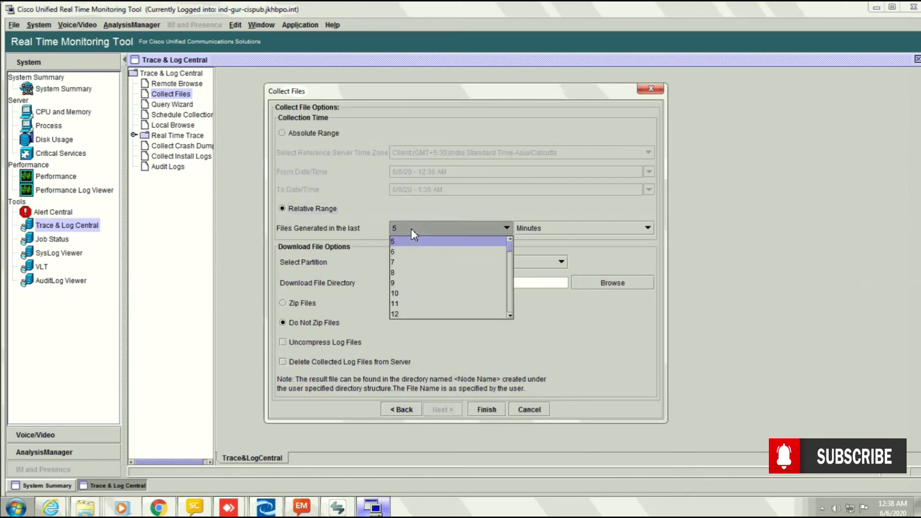
pyautogui.click(412, 273)
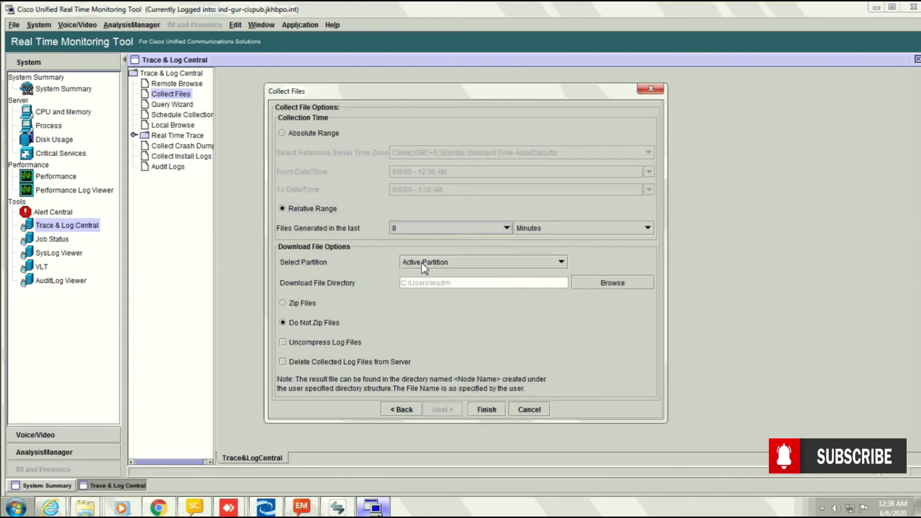
pyautogui.click(543, 227)
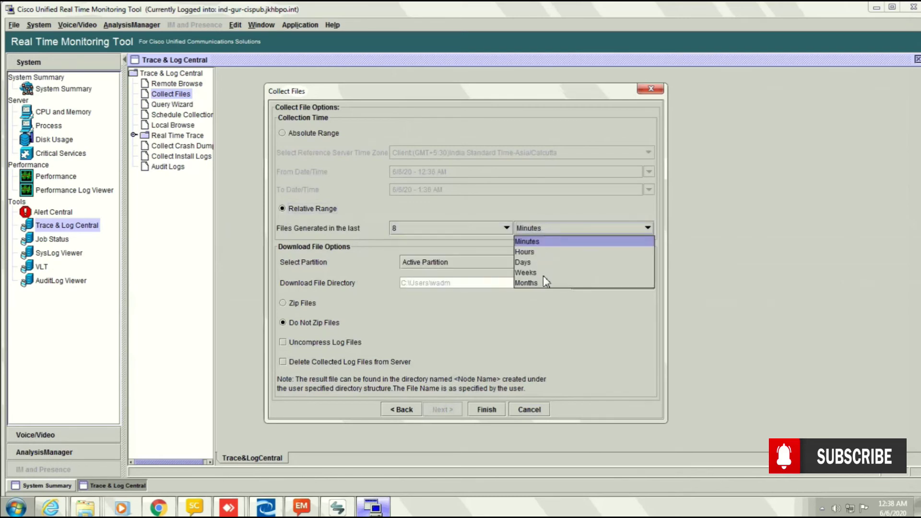
pyautogui.click(532, 242)
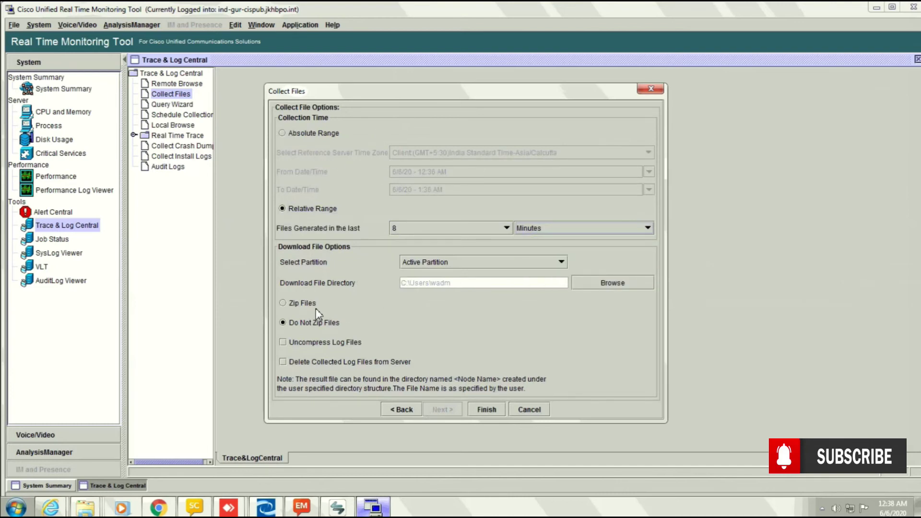
pyautogui.click(290, 303)
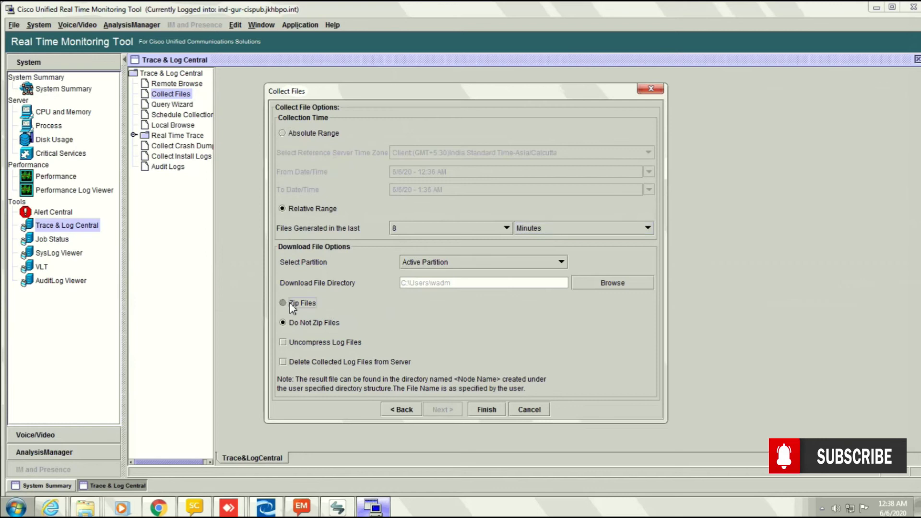
# - Set the download directory to a cucmlogs folder on the Desktop and start the file collection
pyautogui.click(628, 286)
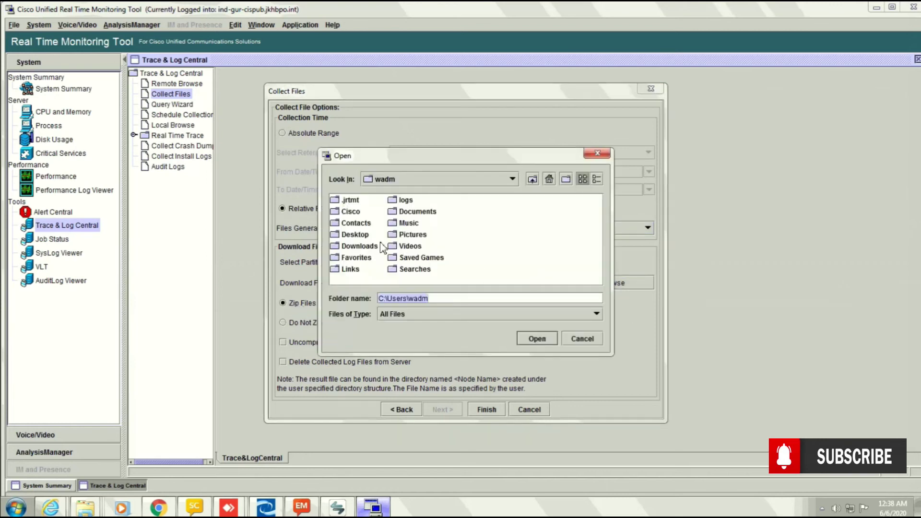
pyautogui.click(529, 182)
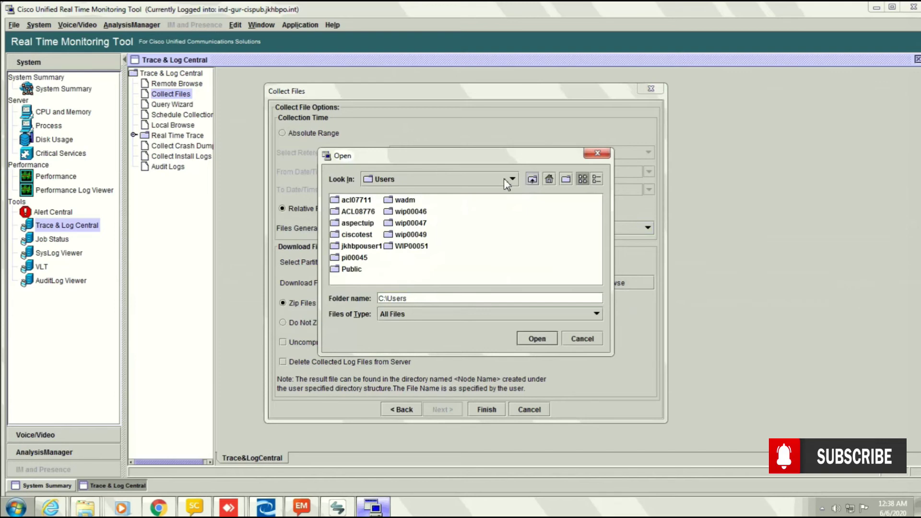
pyautogui.click(503, 178)
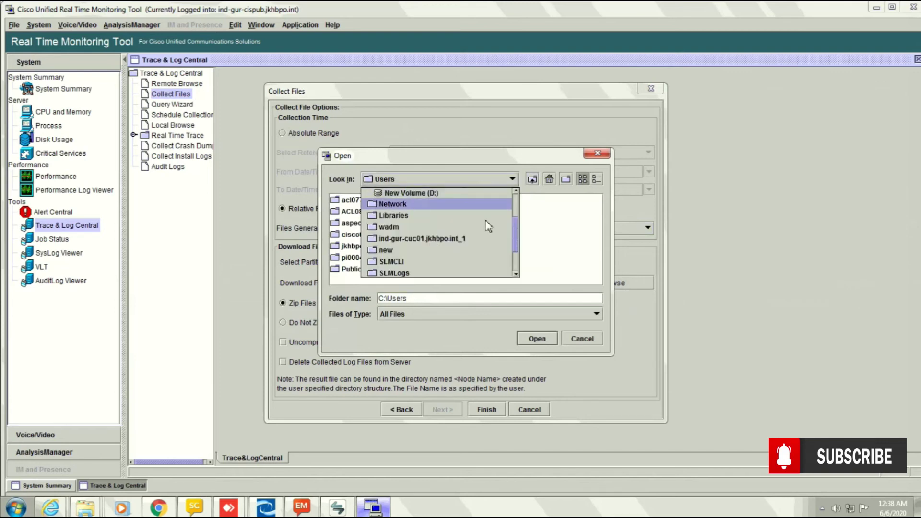
pyautogui.scroll(2, 489, 225)
pyautogui.click(381, 204)
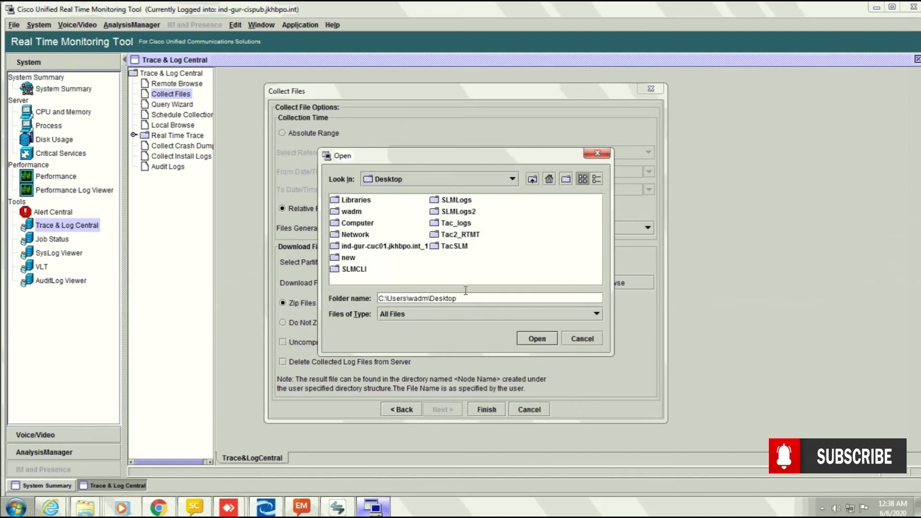
pyautogui.write('cucmlogs')
pyautogui.click(537, 339)
pyautogui.click(483, 411)
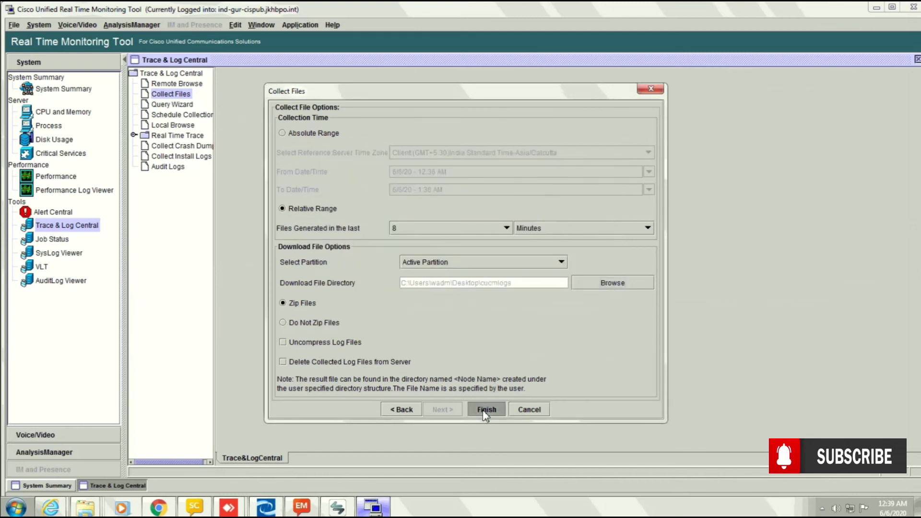
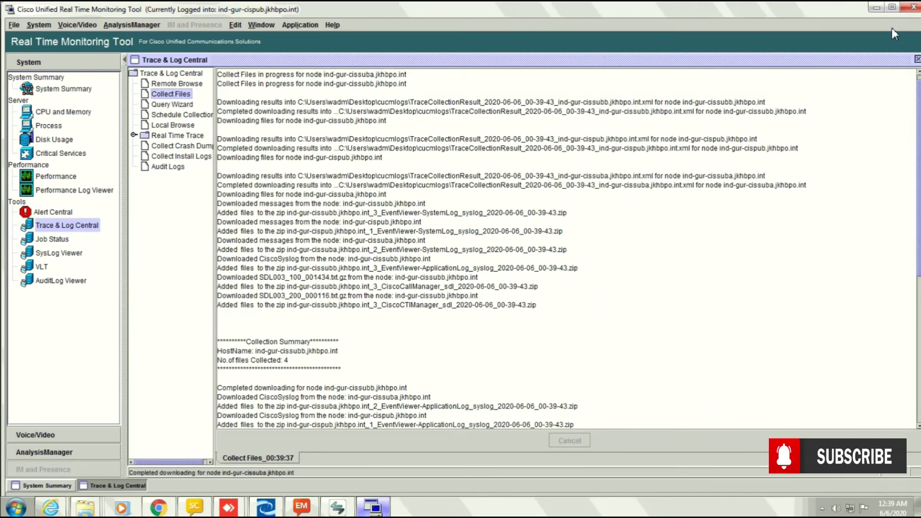
# - Switch to the Windows desktop and open the cucmlogs folder containing the collected files
pyautogui.click(876, 9)
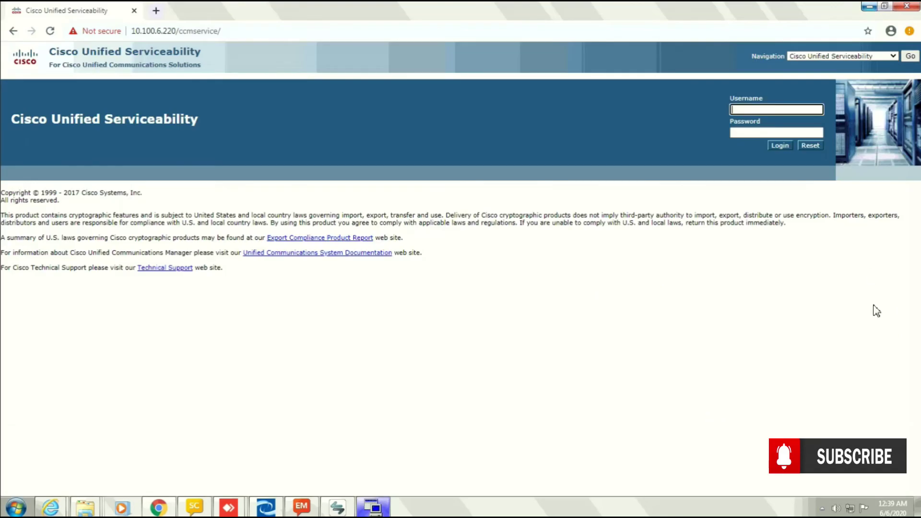
pyautogui.click(917, 511)
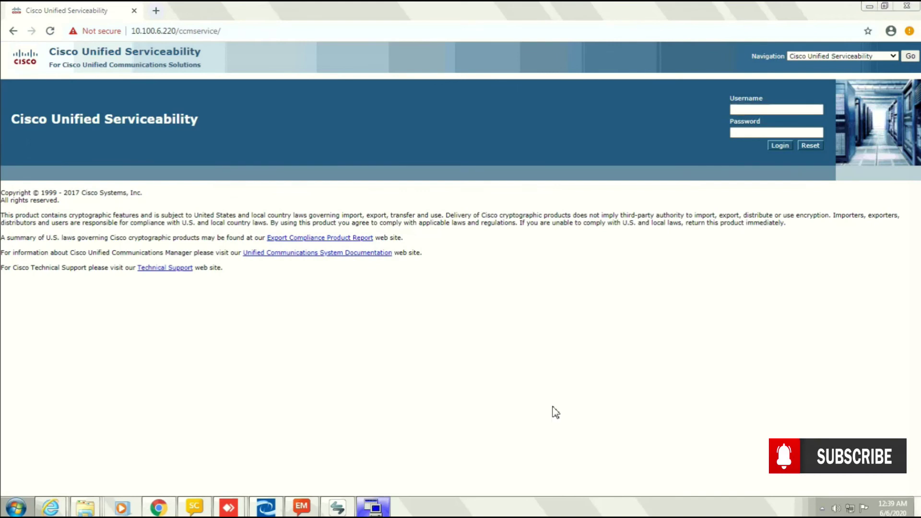
pyautogui.doubleClick(209, 271)
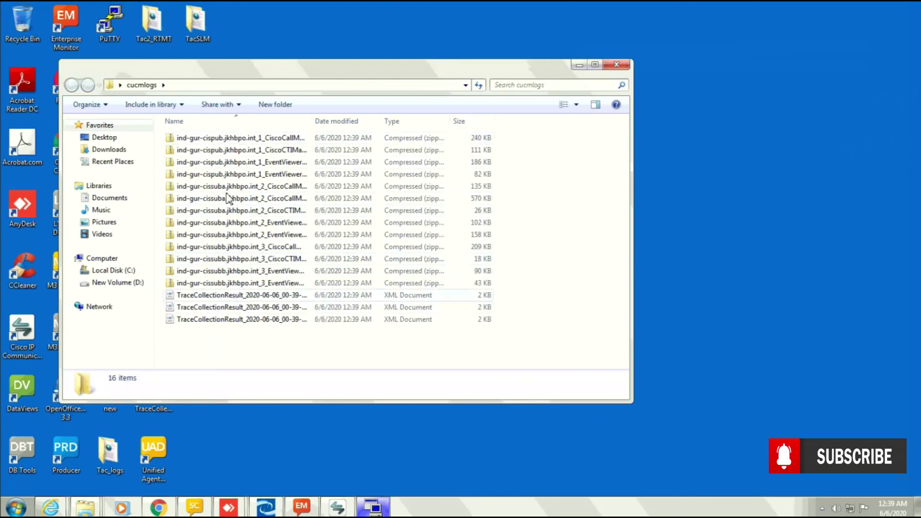
# - Extract the ind-gur-cispub CiscoCallManager zip archive into the cucmlogs folder on the Desktop
pyautogui.rightClick(238, 142)
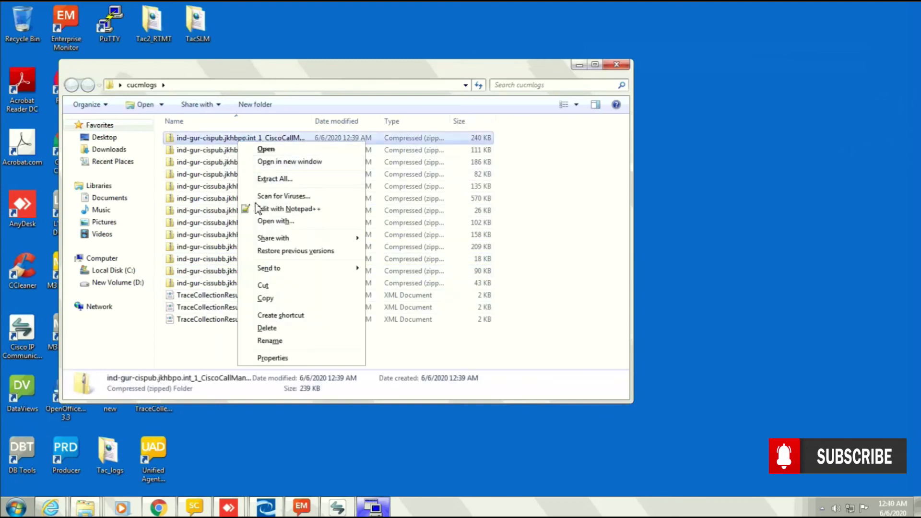
pyautogui.click(273, 181)
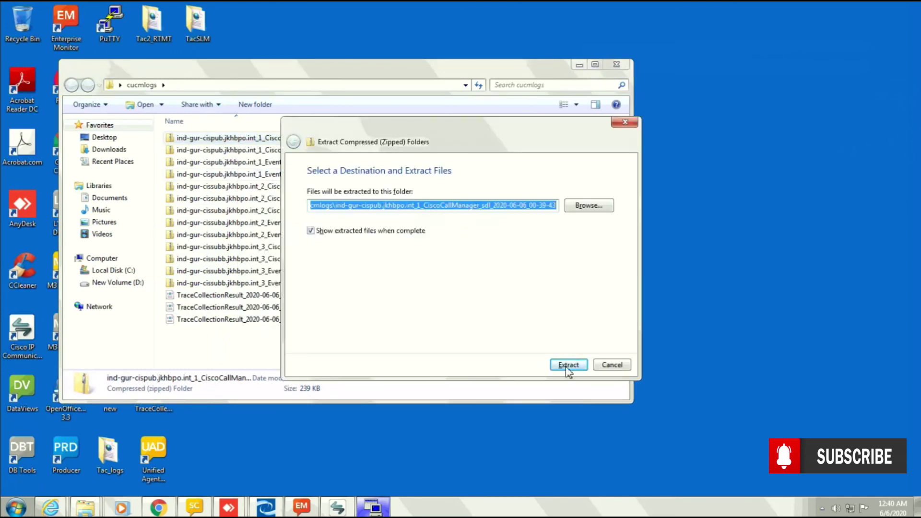
pyautogui.click(590, 211)
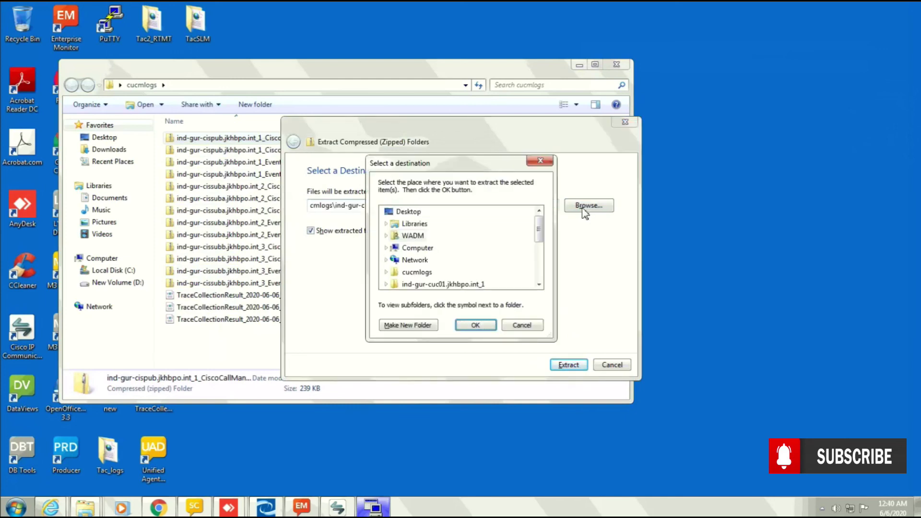
pyautogui.click(414, 272)
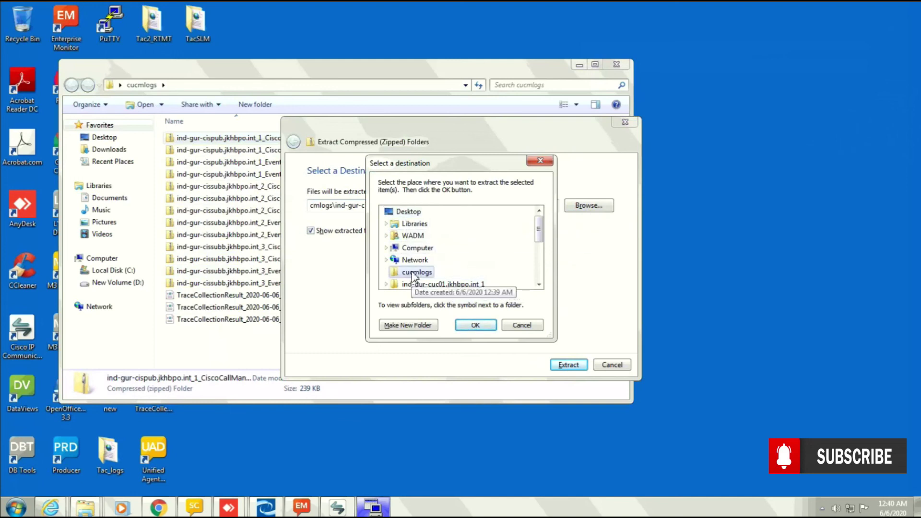
pyautogui.click(471, 325)
pyautogui.click(569, 365)
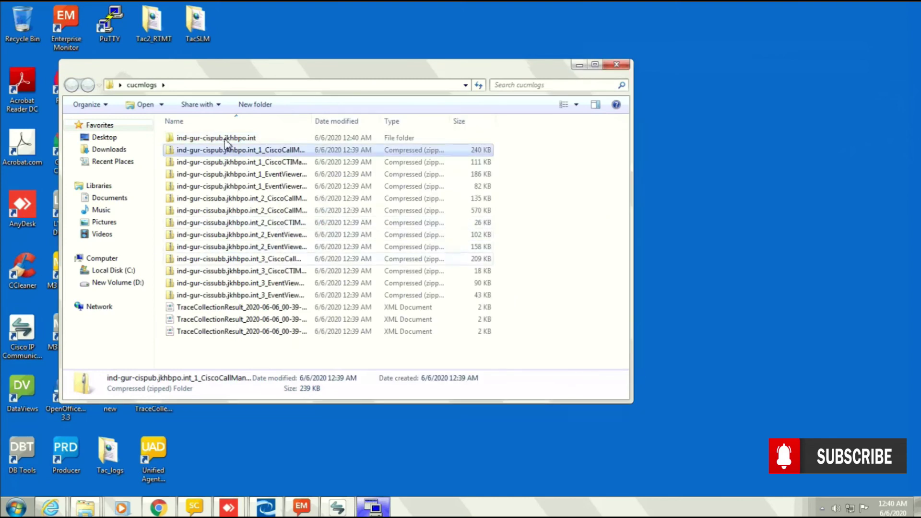
# - Inspect the extracted ind-gur-cispub.jkhbpo.int folder, then view the TraceCollectionResult XML file for that node in Internet Explorer
pyautogui.doubleClick(225, 139)
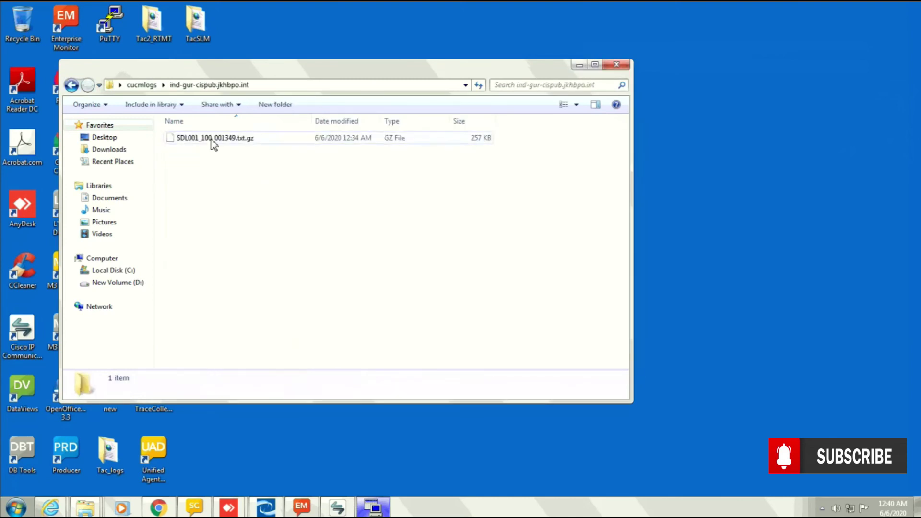
pyautogui.click(72, 85)
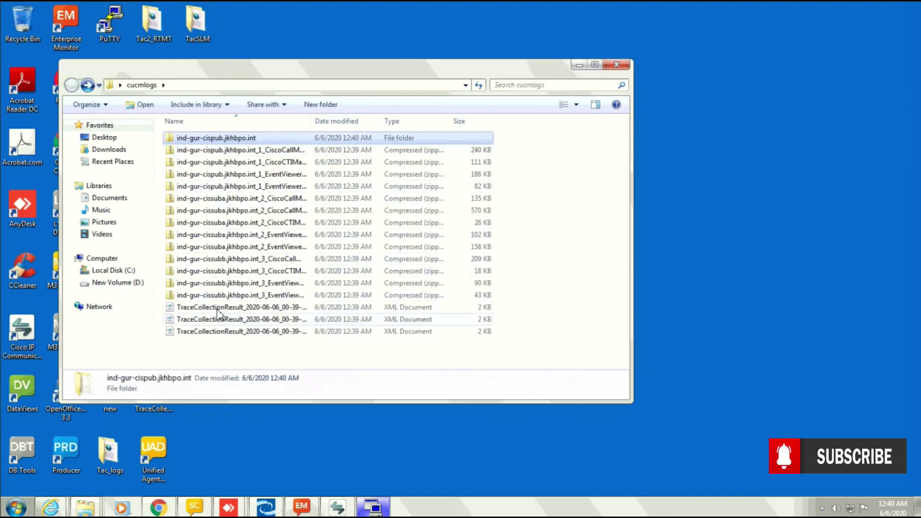
pyautogui.click(218, 309)
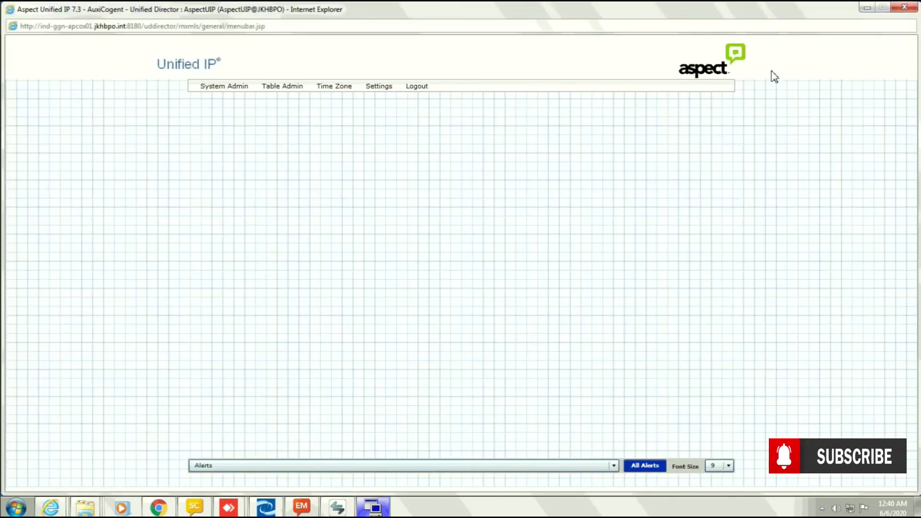
pyautogui.click(874, 9)
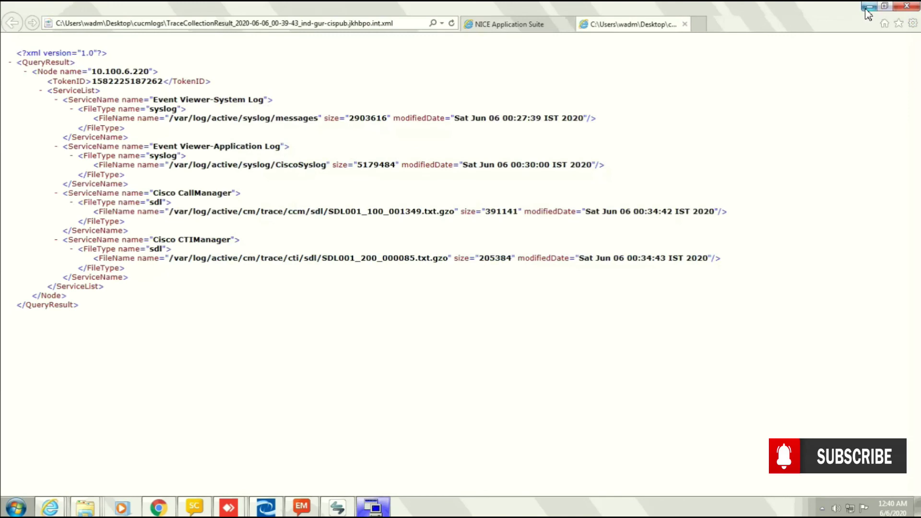